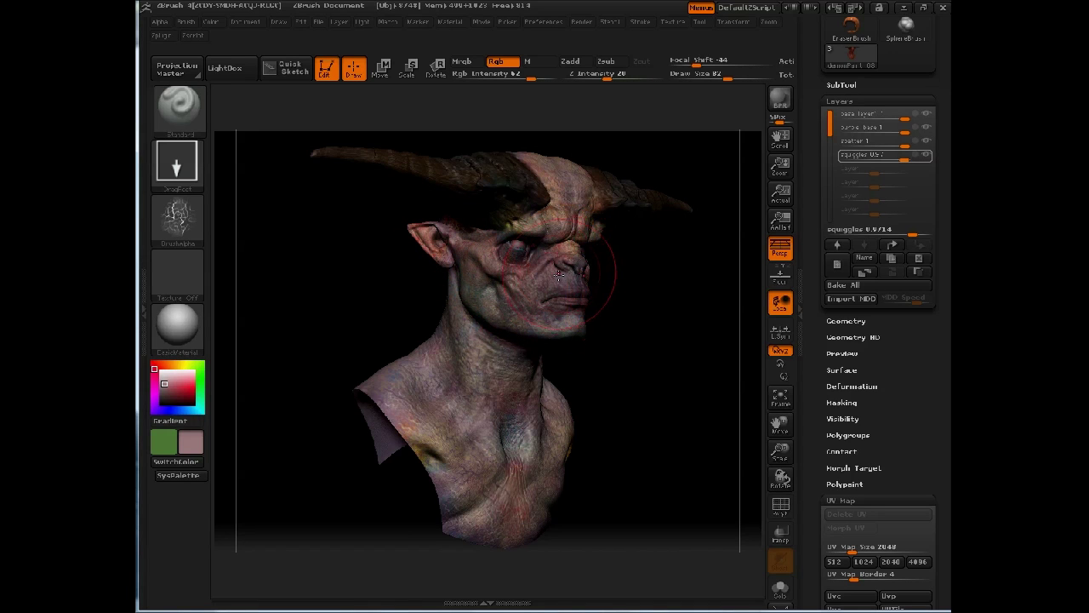
# Examine the painted demon bust from the front and three-quarter views.
pyautogui.moveTo(627, 343); pyautogui.dragTo(528, 338)
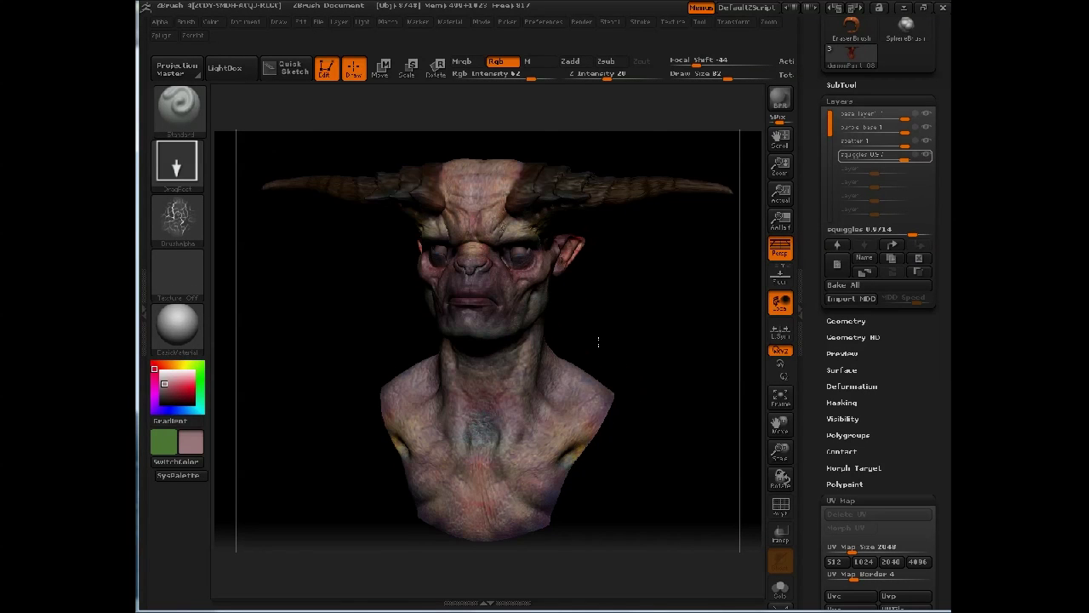
pyautogui.moveTo(424, 327); pyautogui.dragTo(525, 300)
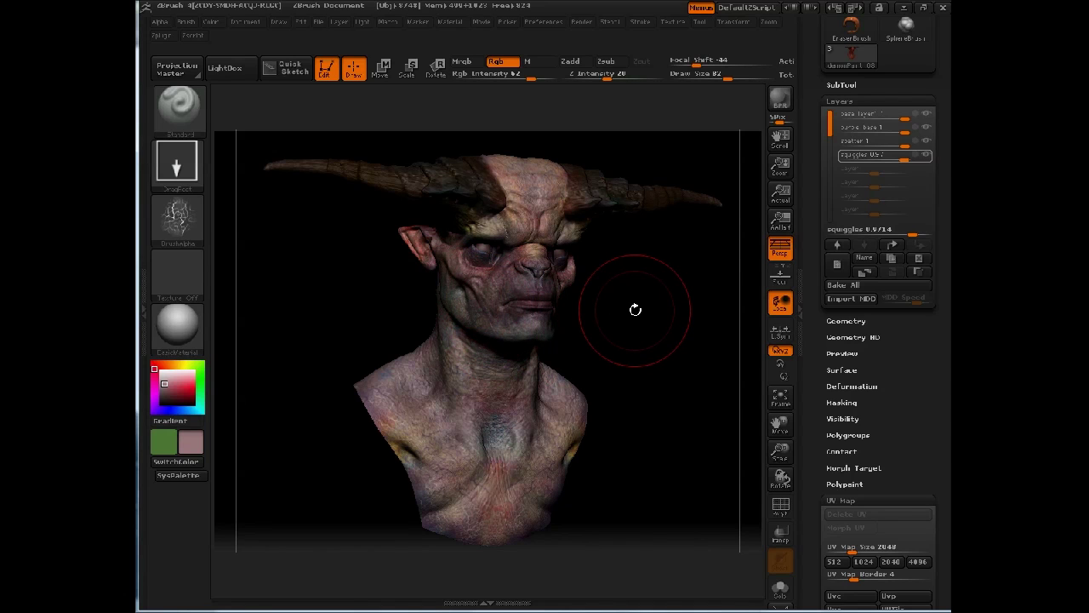
pyautogui.moveTo(649, 311)
pyautogui.mouseDown()
pyautogui.moveTo(490, 286)
pyautogui.moveTo(500, 290)
pyautogui.mouseUp()
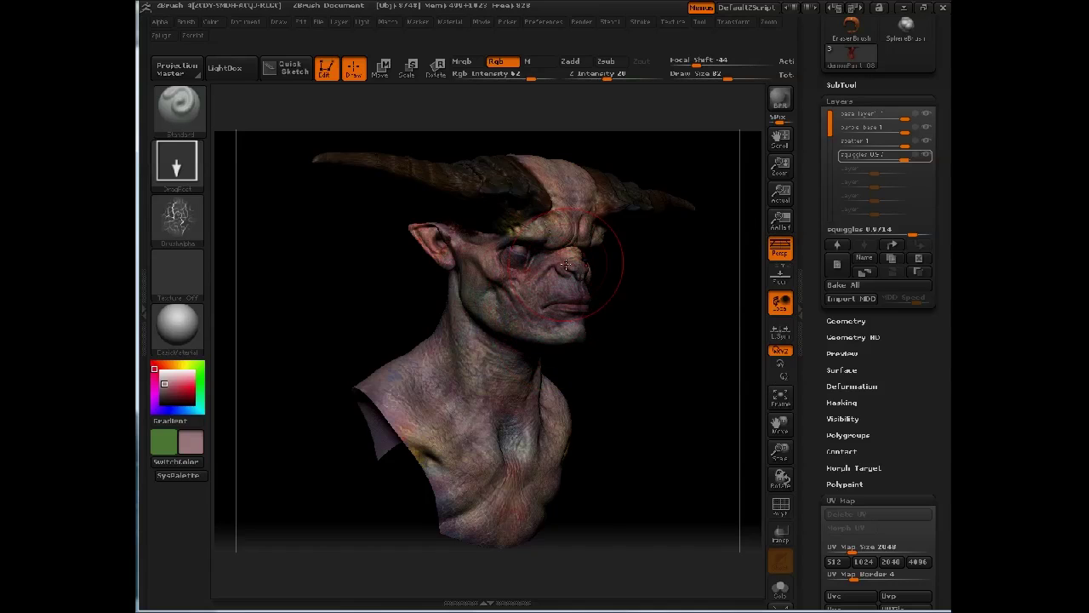
pyautogui.moveTo(619, 321)
pyautogui.mouseDown()
pyautogui.moveTo(575, 317)
pyautogui.moveTo(626, 318)
pyautogui.moveTo(593, 319)
pyautogui.moveTo(615, 316)
pyautogui.moveTo(600, 305)
pyautogui.moveTo(695, 329)
pyautogui.moveTo(653, 329)
pyautogui.moveTo(730, 330)
pyautogui.moveTo(634, 315)
pyautogui.mouseUp()
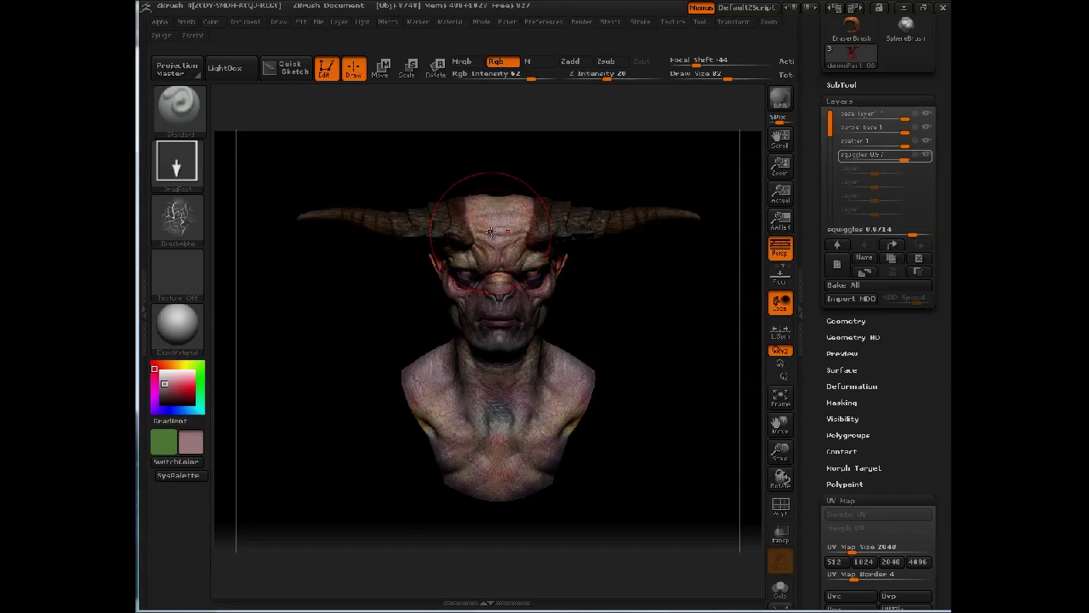
pyautogui.moveTo(627, 295); pyautogui.dragTo(638, 261)
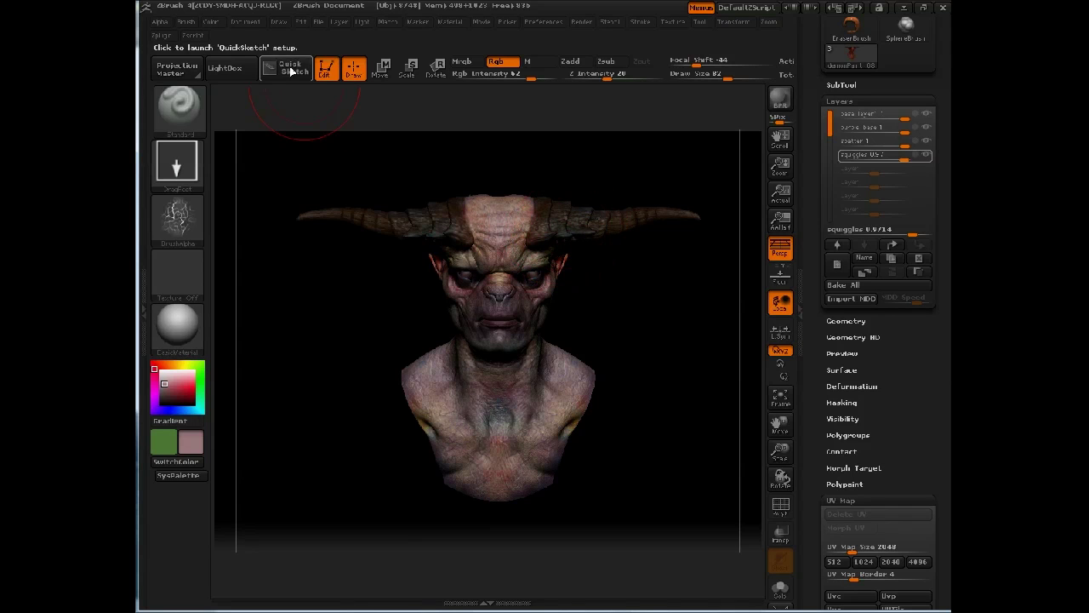
pyautogui.click(245, 22)
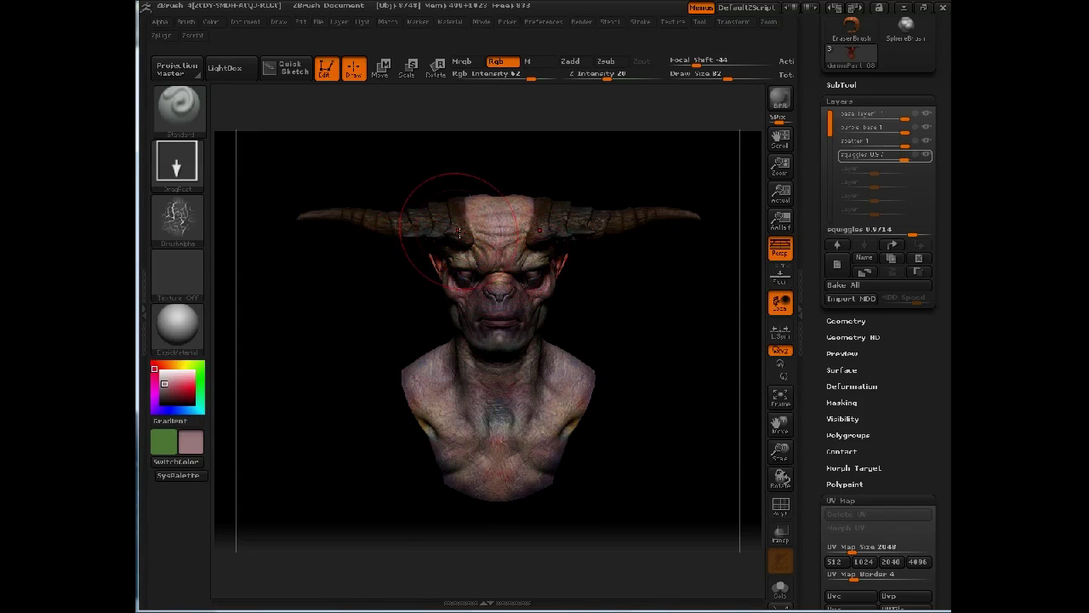
pyautogui.moveTo(652, 291); pyautogui.dragTo(607, 298)
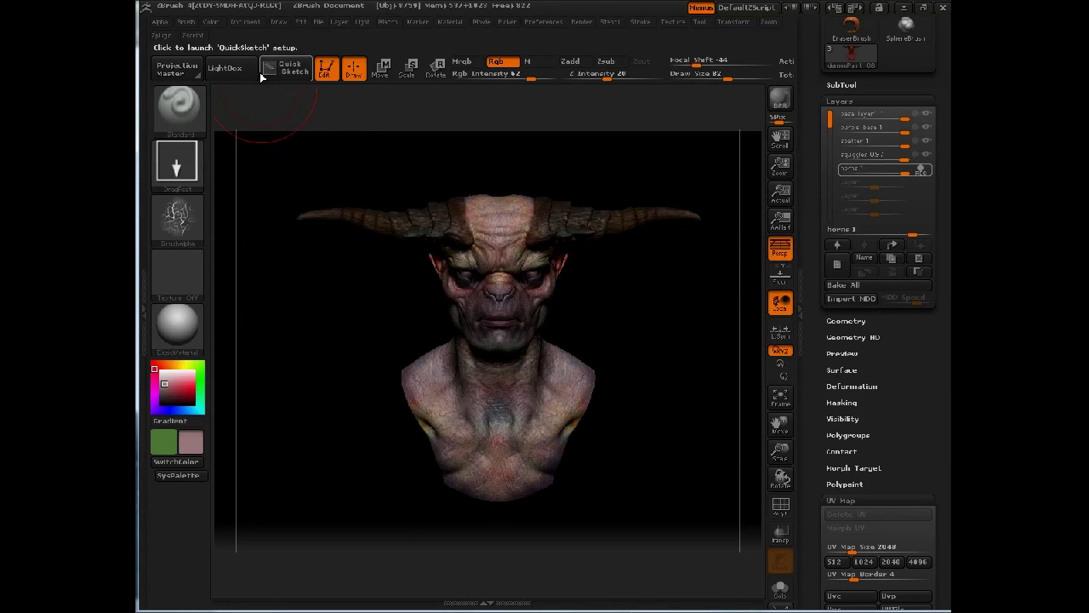
pyautogui.click(245, 21)
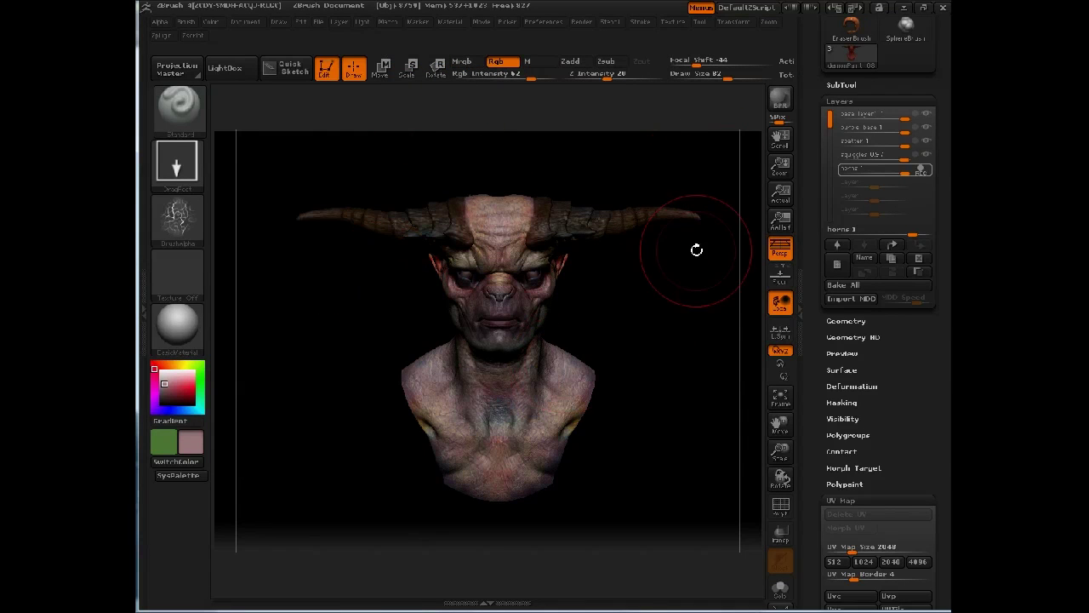
# Double the document size and accept the resize.
pyautogui.click(780, 221)
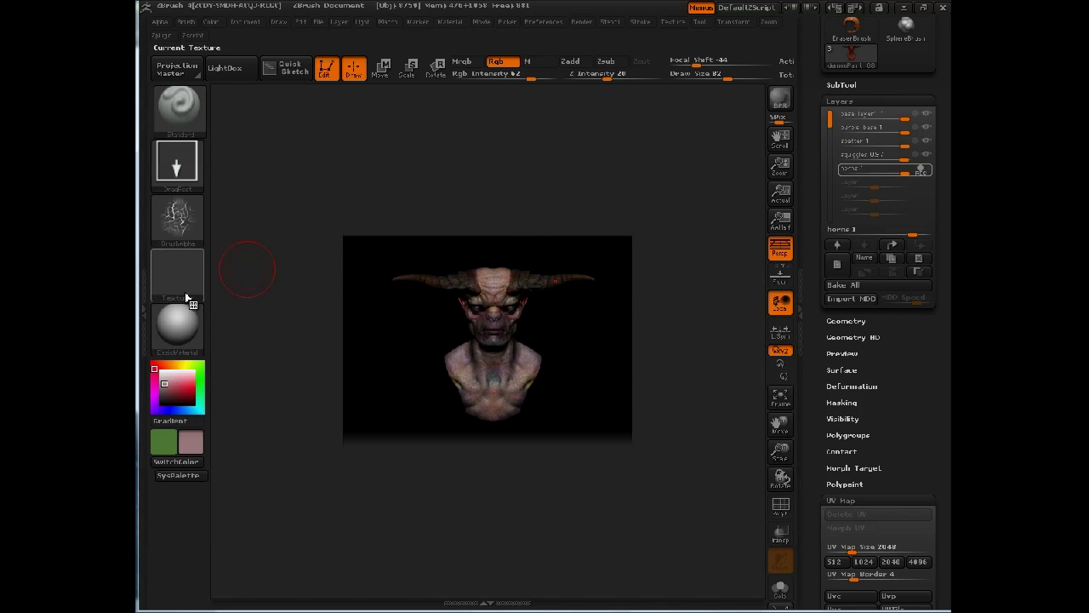
pyautogui.click(246, 23)
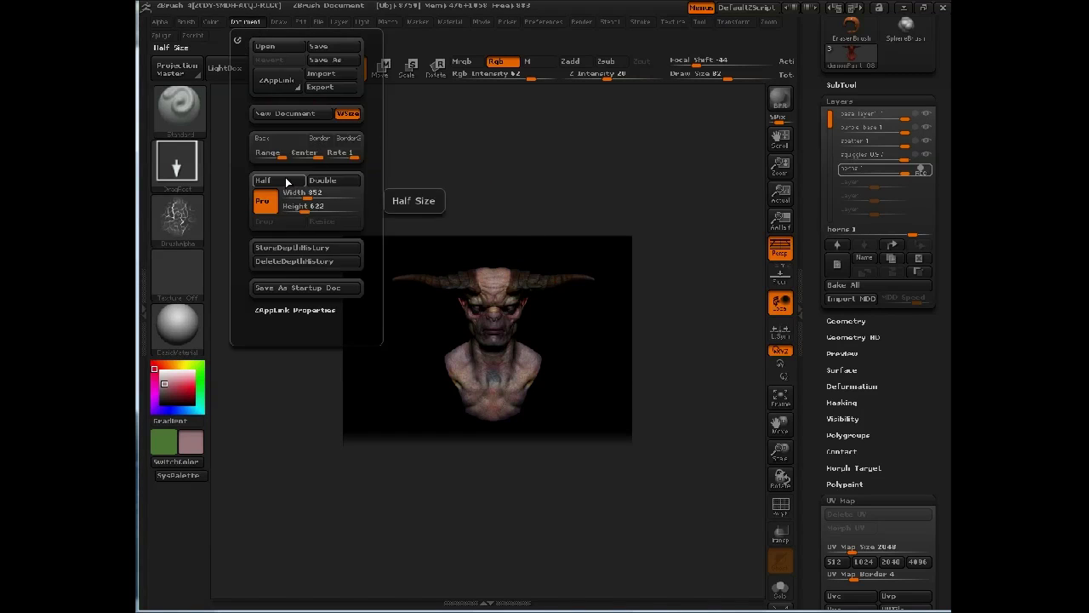
pyautogui.click(325, 181)
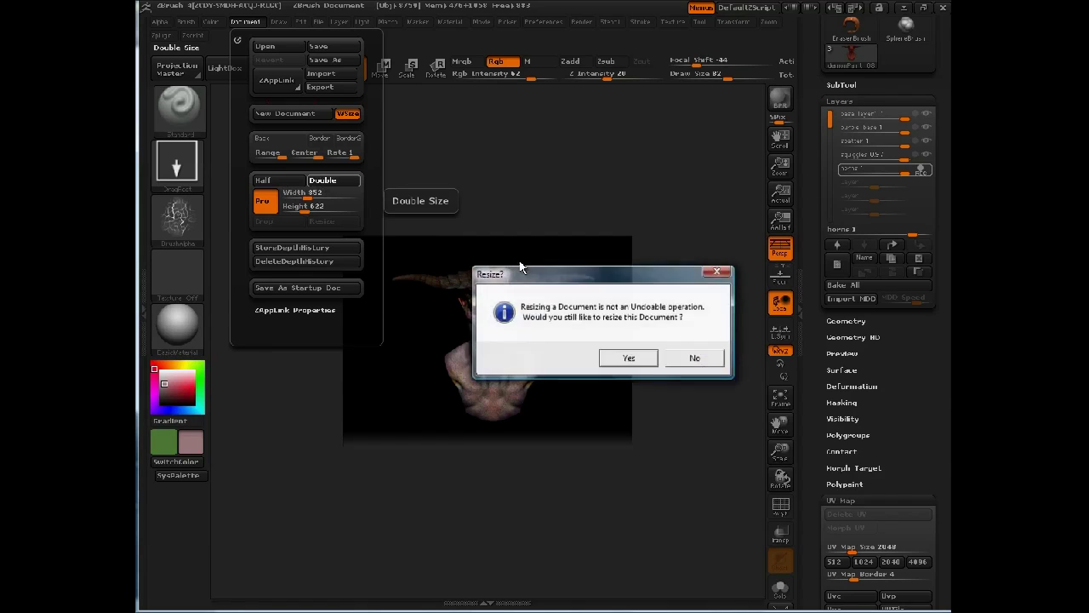
pyautogui.click(628, 359)
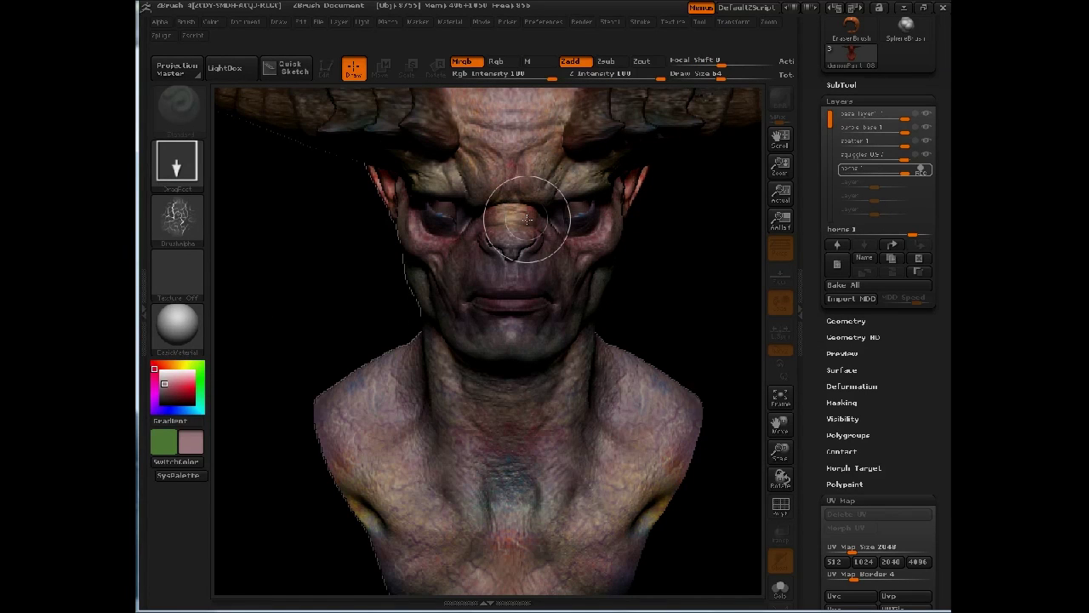
# Clear the canvas, then redraw the demon bust in edit mode, upright and facing front.
pyautogui.hotkey('ctrl', 'n')
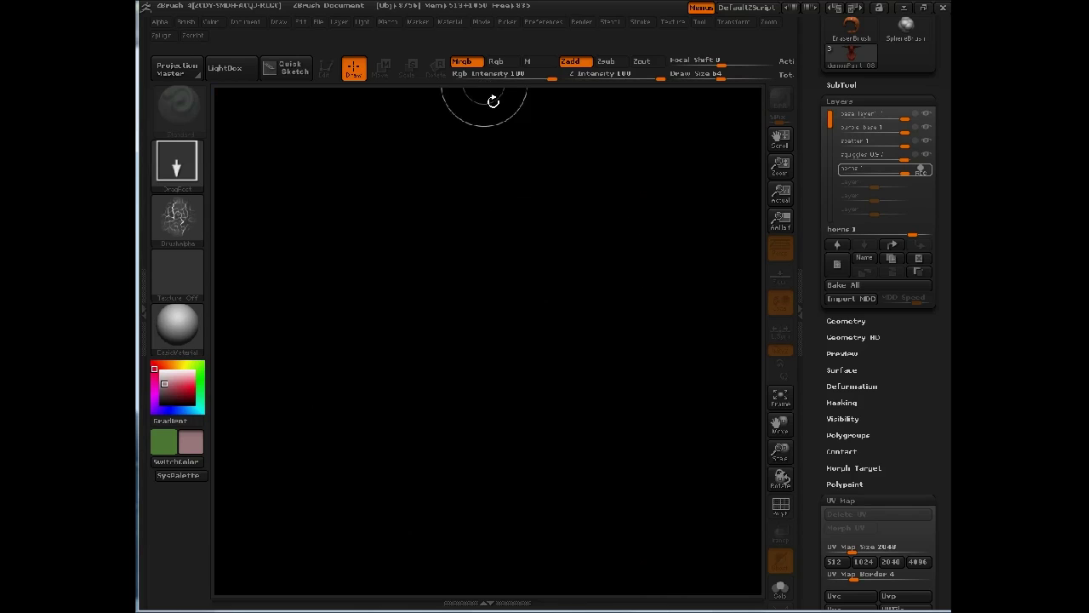
pyautogui.click(339, 22)
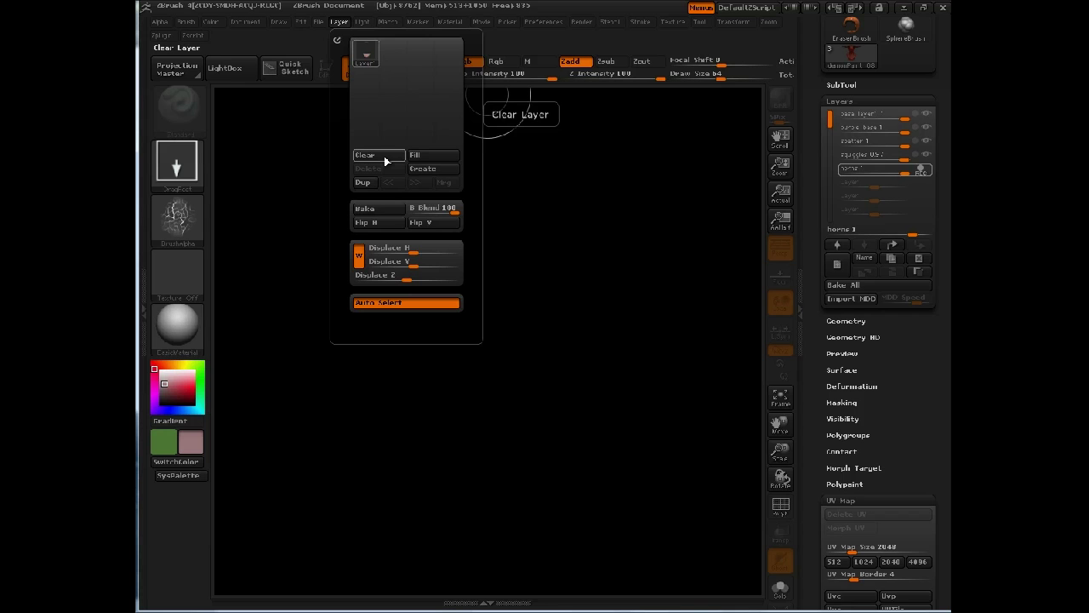
pyautogui.click(792, 223)
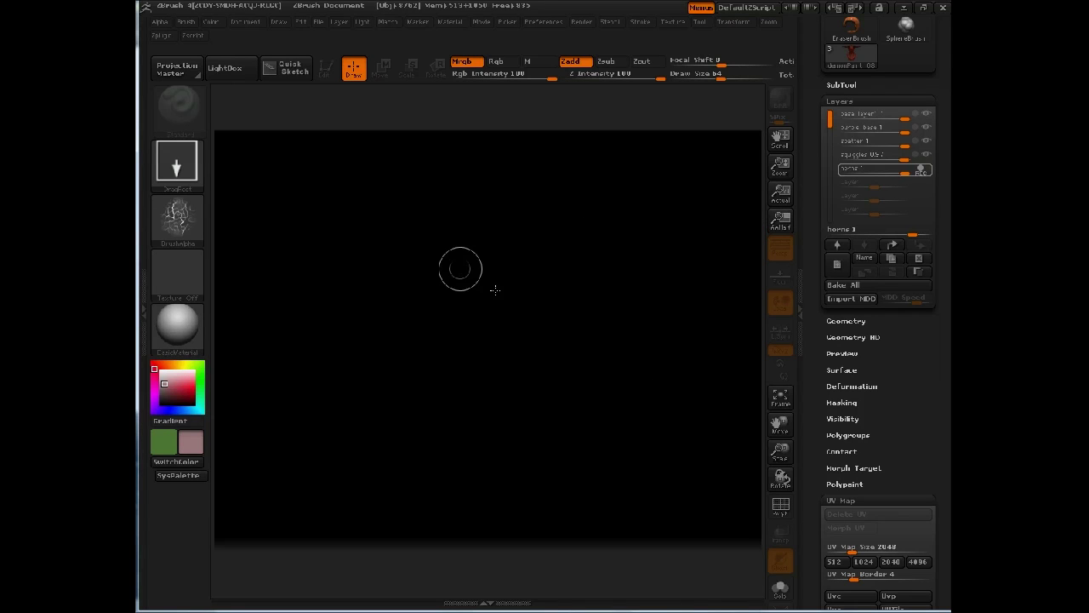
pyautogui.moveTo(533, 428); pyautogui.dragTo(530, 425)
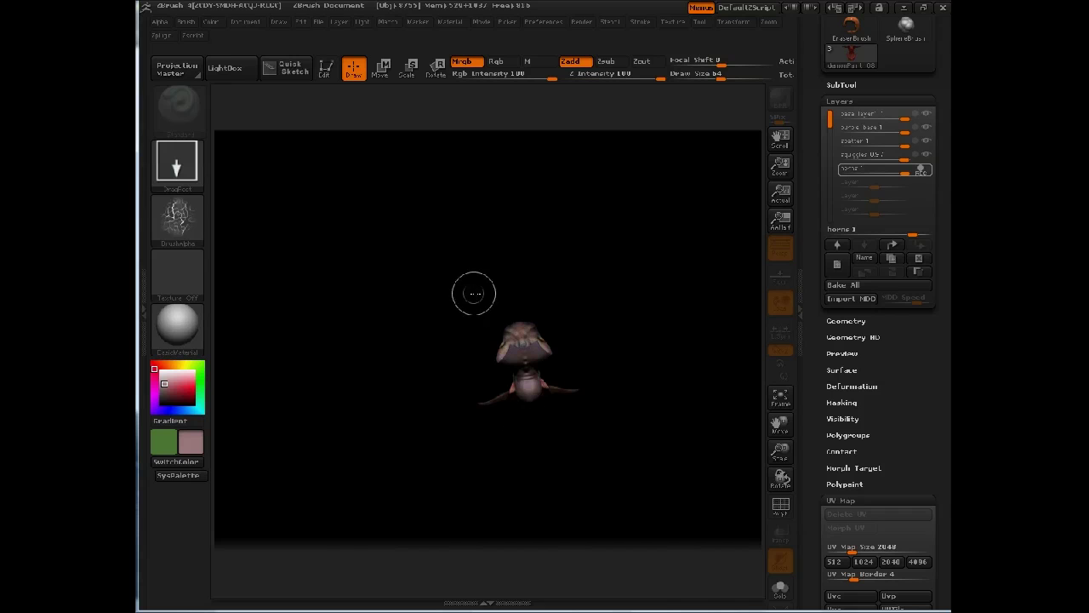
pyautogui.press('t')
pyautogui.moveTo(637, 416); pyautogui.dragTo(639, 438)
pyautogui.moveTo(644, 200); pyautogui.dragTo(620, 346)
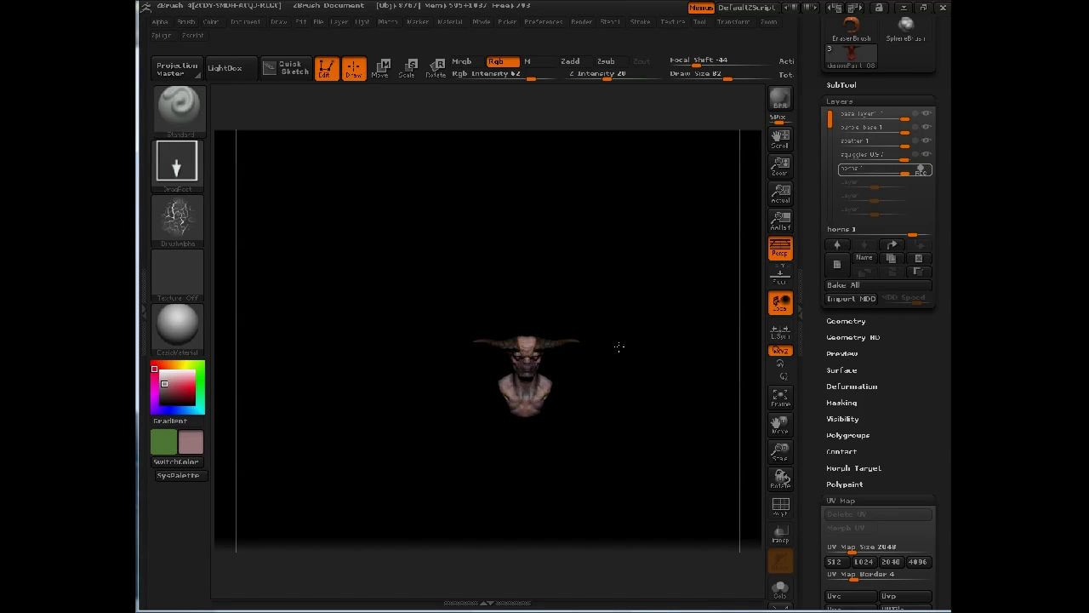
pyautogui.keyDown('alt'); pyautogui.moveTo(593, 232); pyautogui.dragTo(684, 458); pyautogui.keyUp('alt')
pyautogui.keyDown('alt'); pyautogui.moveTo(621, 417); pyautogui.dragTo(757, 219); pyautogui.keyUp('alt')
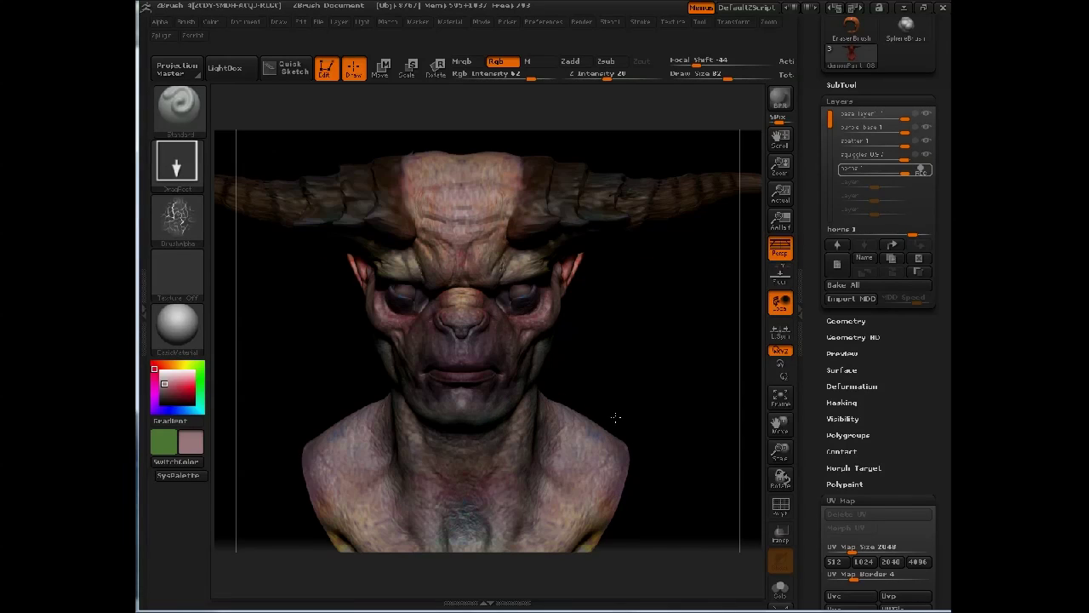
# Turn off perspective with one whole horn of the demon framed in the document.
pyautogui.moveTo(780, 165); pyautogui.dragTo(684, 189)
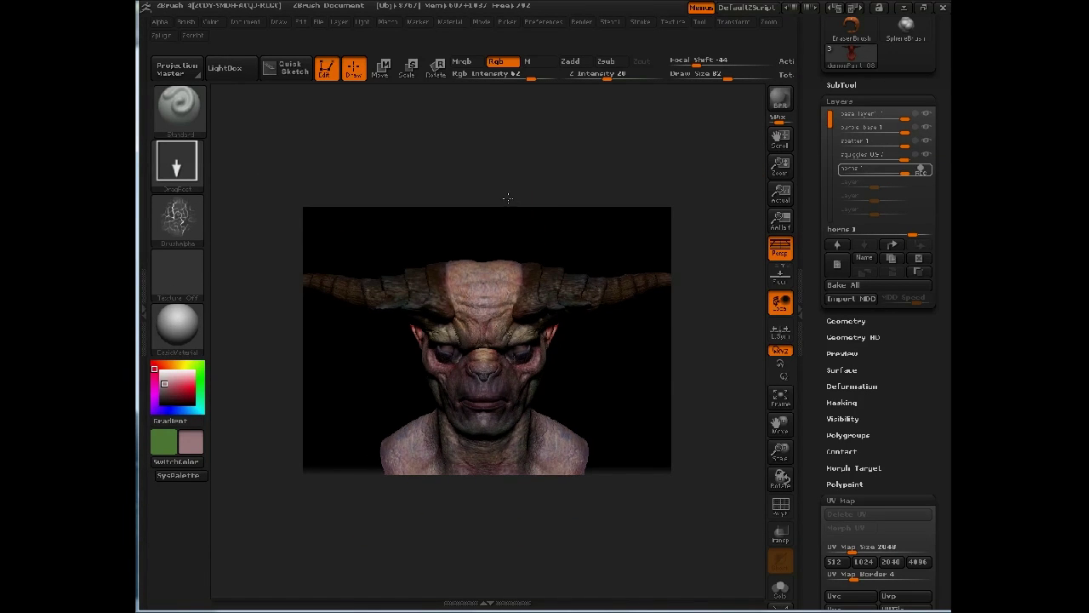
pyautogui.keyDown('alt'); pyautogui.moveTo(502, 192); pyautogui.dragTo(568, 191); pyautogui.keyUp('alt')
pyautogui.press('p')
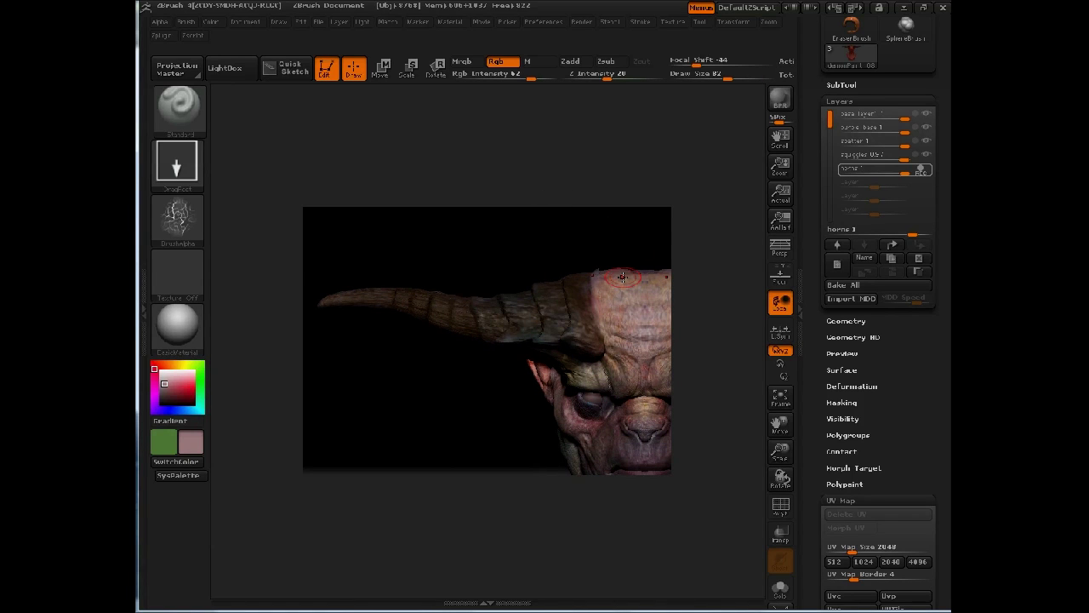
# Mask the forehead and brow beside the base of the horn with the MaskPen, using a draw size of 157.
pyautogui.press('b')
pyautogui.press('m')
pyautogui.press('p')
pyautogui.moveTo(606, 279)
pyautogui.mouseDown()
pyautogui.moveTo(644, 340)
pyautogui.moveTo(613, 311)
pyautogui.moveTo(625, 370)
pyautogui.moveTo(535, 376)
pyautogui.moveTo(614, 399)
pyautogui.mouseUp()
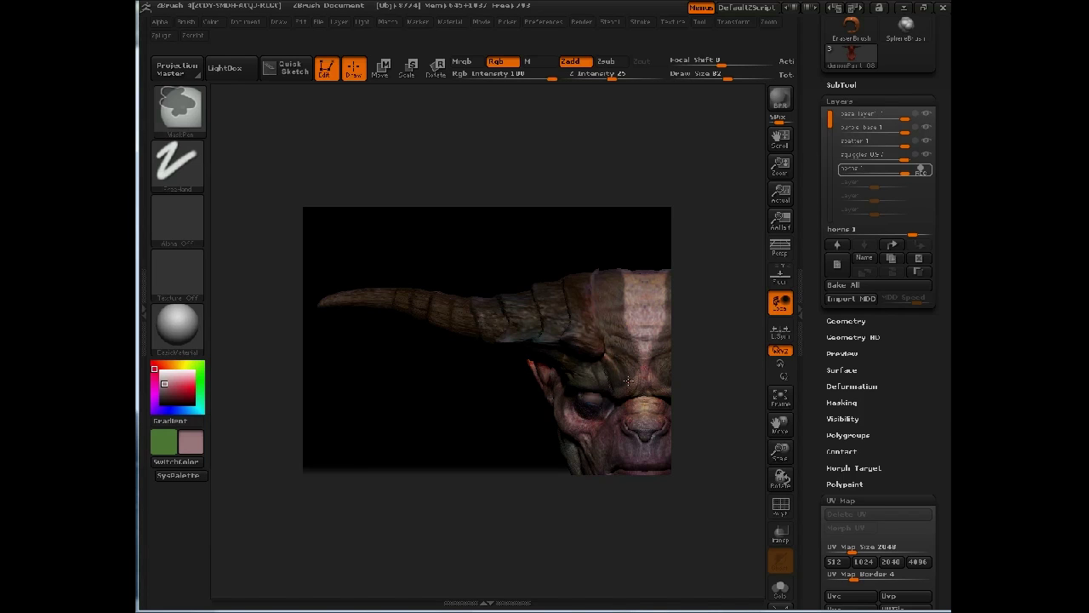
pyautogui.press('space')
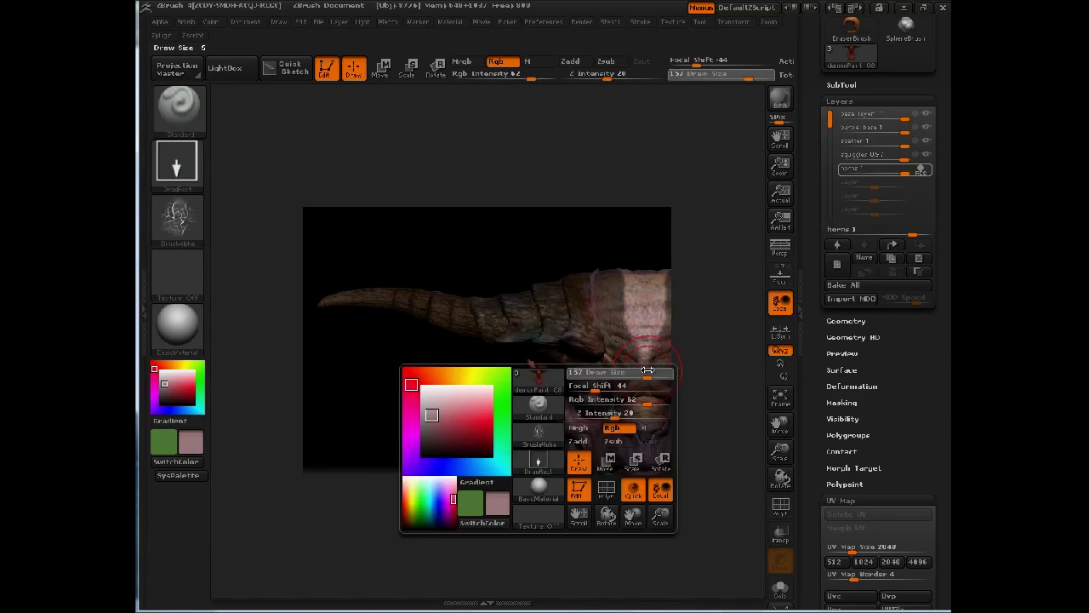
pyautogui.moveTo(631, 399); pyautogui.dragTo(632, 262)
pyautogui.moveTo(634, 407)
pyautogui.mouseDown()
pyautogui.moveTo(659, 425)
pyautogui.moveTo(608, 438)
pyautogui.moveTo(522, 381)
pyautogui.mouseUp()
# Mask the side of the face and the back of the head up to the base of the horn.
pyautogui.press('1')
pyautogui.moveTo(474, 411)
pyautogui.mouseDown()
pyautogui.moveTo(429, 383)
pyautogui.moveTo(447, 391)
pyautogui.moveTo(434, 372)
pyautogui.moveTo(477, 378)
pyautogui.moveTo(501, 417)
pyautogui.moveTo(520, 391)
pyautogui.moveTo(538, 409)
pyautogui.mouseUp()
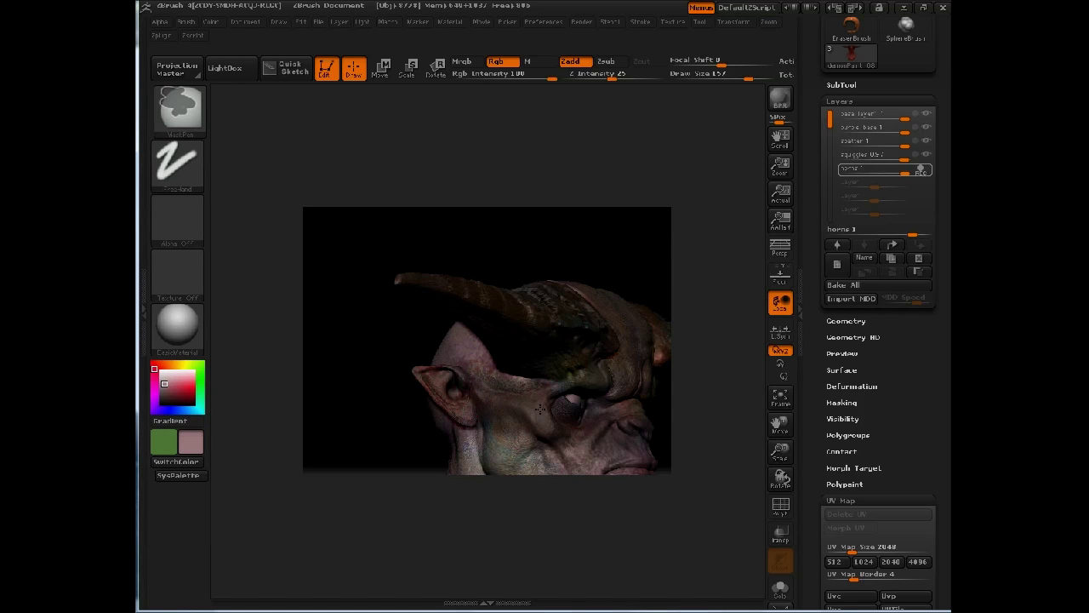
pyautogui.keyDown('ctrl'); pyautogui.moveTo(513, 446); pyautogui.dragTo(476, 425); pyautogui.keyUp('ctrl')
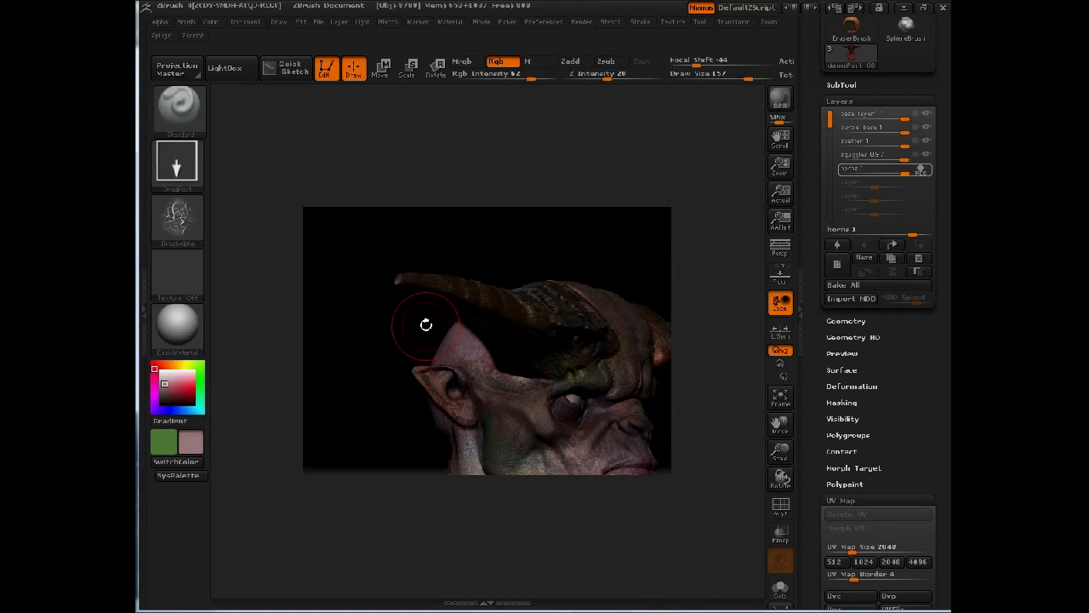
pyautogui.moveTo(411, 350)
pyautogui.mouseDown()
pyautogui.moveTo(421, 351)
pyautogui.moveTo(412, 323)
pyautogui.moveTo(425, 308)
pyautogui.moveTo(420, 272)
pyautogui.moveTo(435, 299)
pyautogui.moveTo(423, 343)
pyautogui.mouseUp()
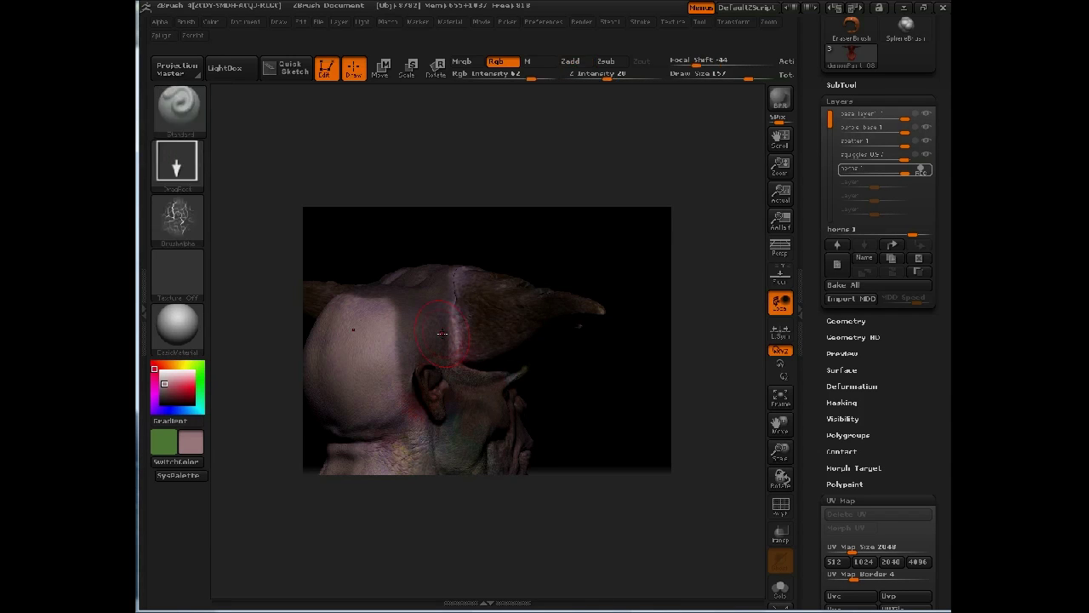
pyautogui.moveTo(440, 331)
pyautogui.keyDown('ctrl'); pyautogui.mouseDown()
pyautogui.moveTo(452, 337)
pyautogui.moveTo(457, 286)
pyautogui.mouseUp(); pyautogui.keyUp('ctrl')
pyautogui.moveTo(371, 321)
pyautogui.keyDown('ctrl'); pyautogui.mouseDown()
pyautogui.moveTo(341, 312)
pyautogui.moveTo(329, 359)
pyautogui.moveTo(349, 447)
pyautogui.moveTo(385, 407)
pyautogui.moveTo(373, 322)
pyautogui.moveTo(415, 421)
pyautogui.moveTo(416, 359)
pyautogui.mouseUp(); pyautogui.keyUp('ctrl')
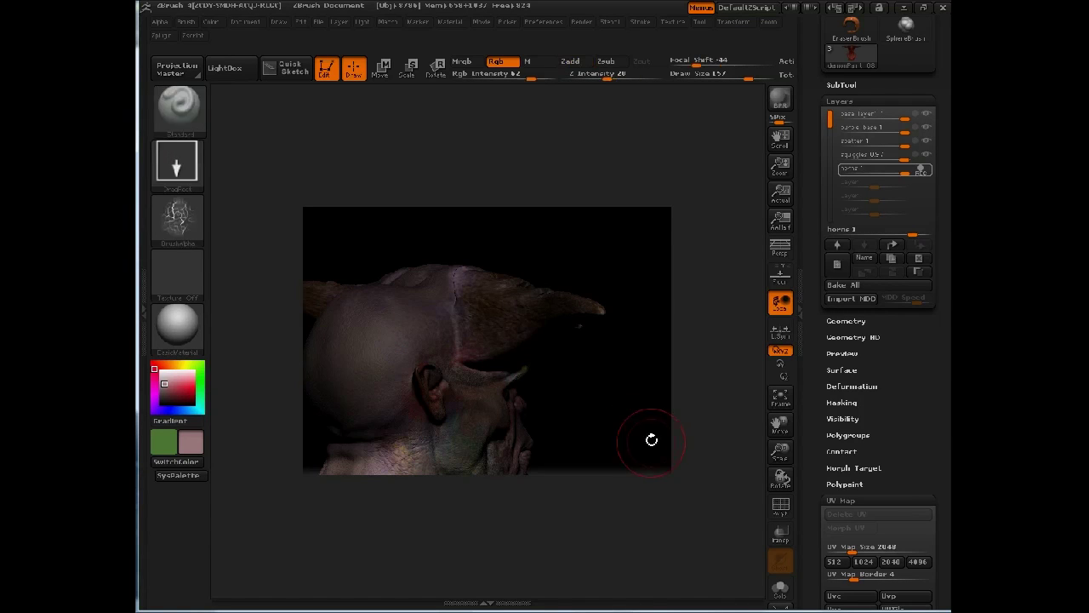
# Mask the rest of the face, neck, shoulders and chest with a rectangular mask, leaving the horns unmasked.
pyautogui.press('f')
pyautogui.moveTo(623, 394); pyautogui.dragTo(605, 395)
pyautogui.moveTo(452, 472); pyautogui.dragTo(387, 517)
pyautogui.moveTo(283, 547)
pyautogui.keyDown('ctrl'); pyautogui.mouseDown()
pyautogui.moveTo(573, 402)
pyautogui.moveTo(634, 331)
pyautogui.moveTo(637, 278)
pyautogui.mouseUp(); pyautogui.keyUp('ctrl')
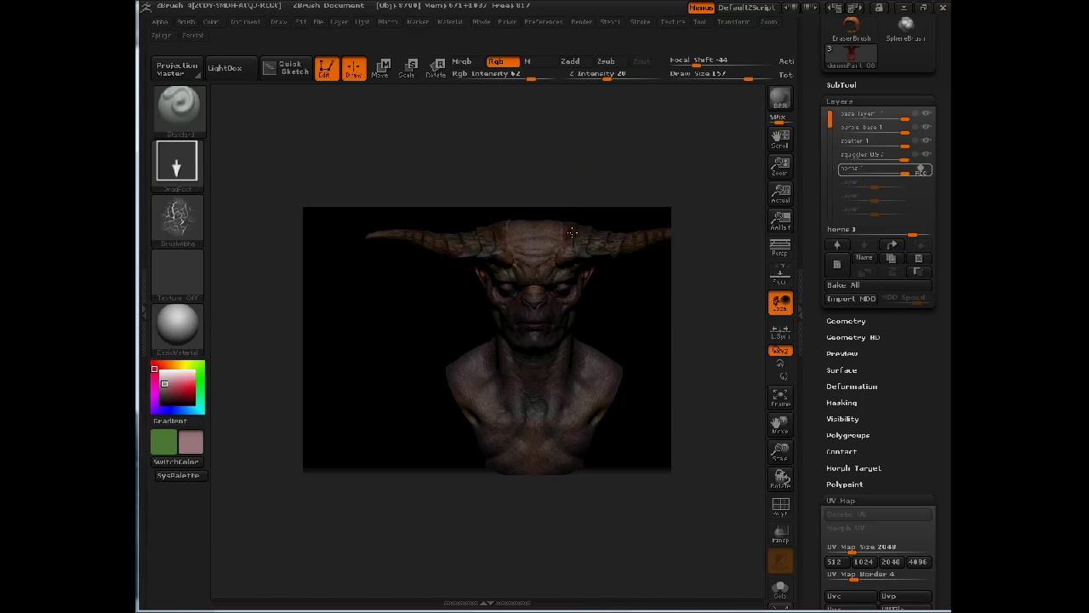
pyautogui.keyDown('alt'); pyautogui.moveTo(542, 173); pyautogui.dragTo(572, 185); pyautogui.keyUp('alt')
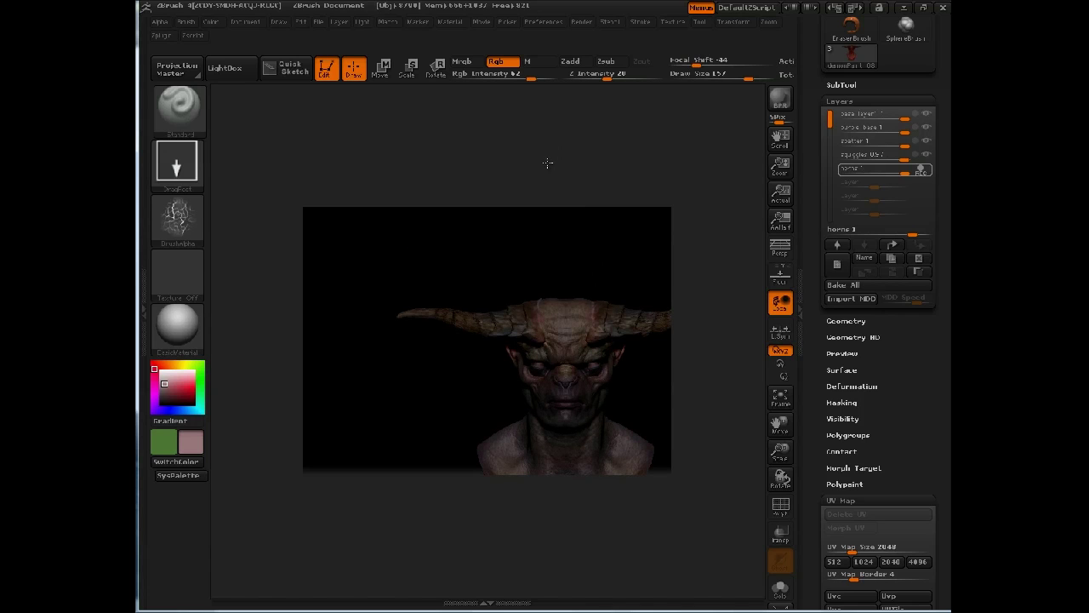
pyautogui.moveTo(547, 169); pyautogui.dragTo(549, 188)
pyautogui.moveTo(541, 150)
pyautogui.mouseDown()
pyautogui.moveTo(507, 154)
pyautogui.moveTo(545, 161)
pyautogui.mouseUp()
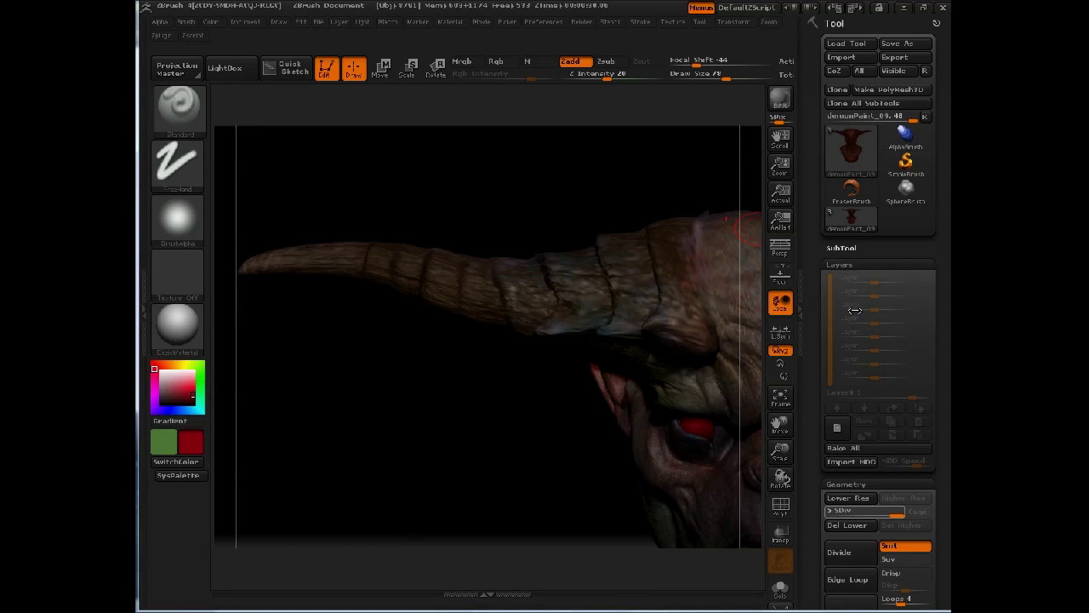
# Send the current horn view to Photoshop through ZAppLink, dropping the tool with Double Sided enabled.
pyautogui.click(842, 265)
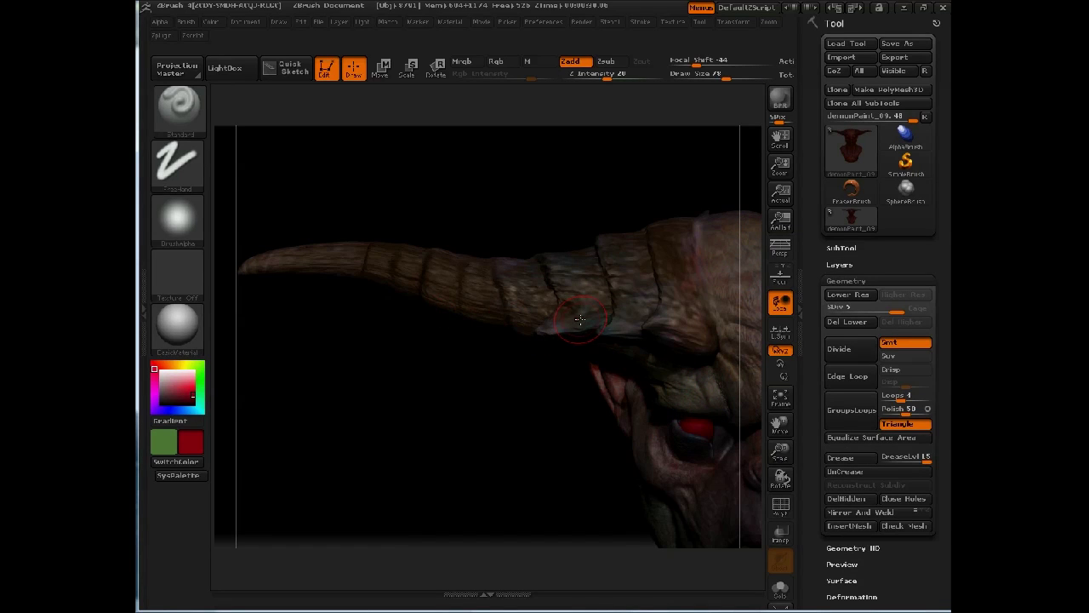
pyautogui.click(248, 23)
pyautogui.click(243, 23)
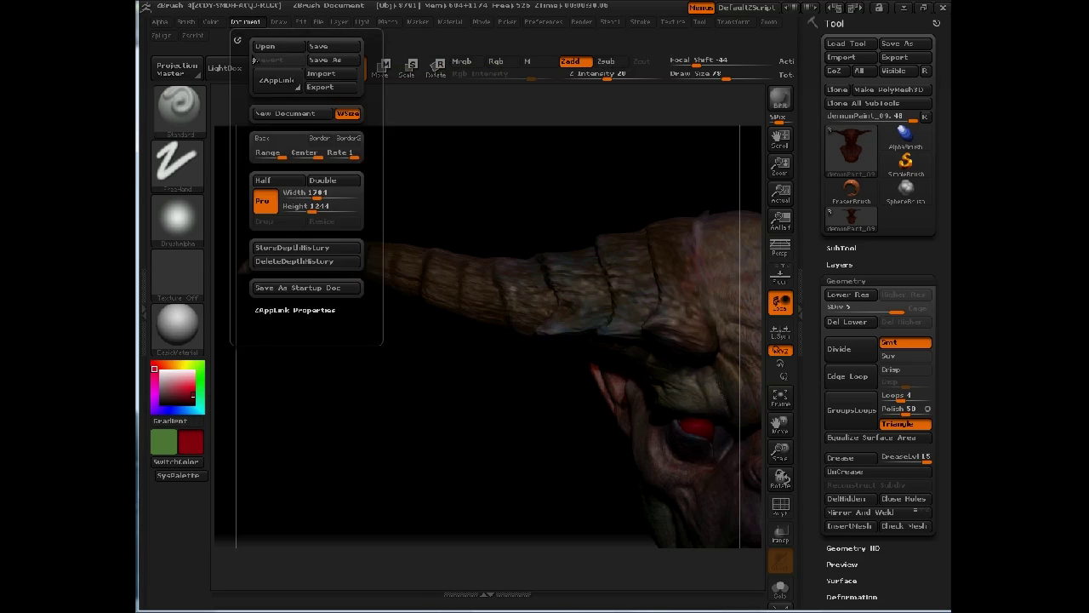
pyautogui.click(267, 86)
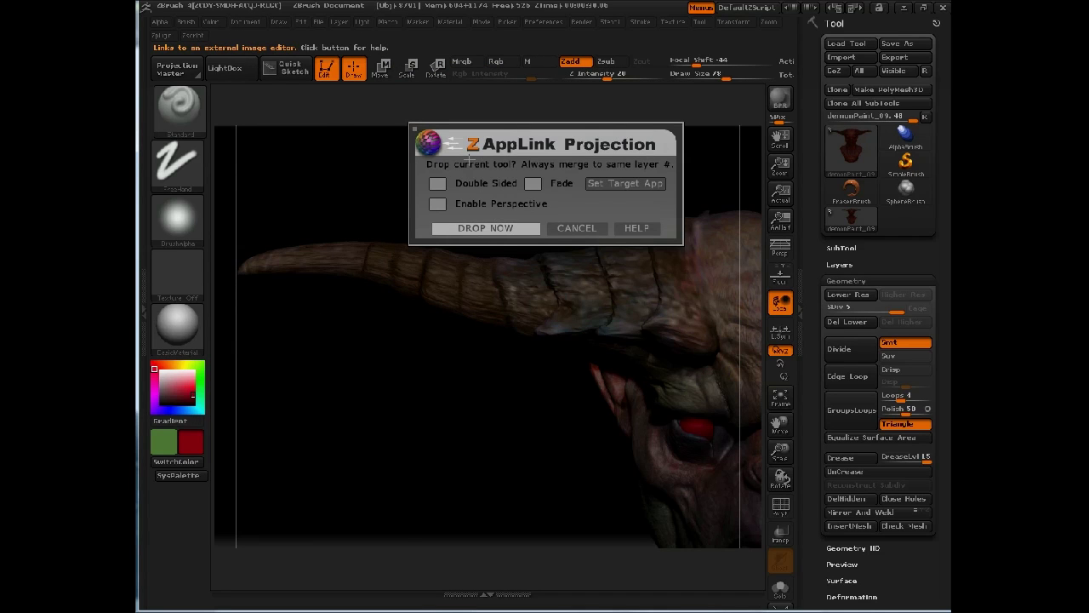
pyautogui.click(437, 183)
pyautogui.click(500, 227)
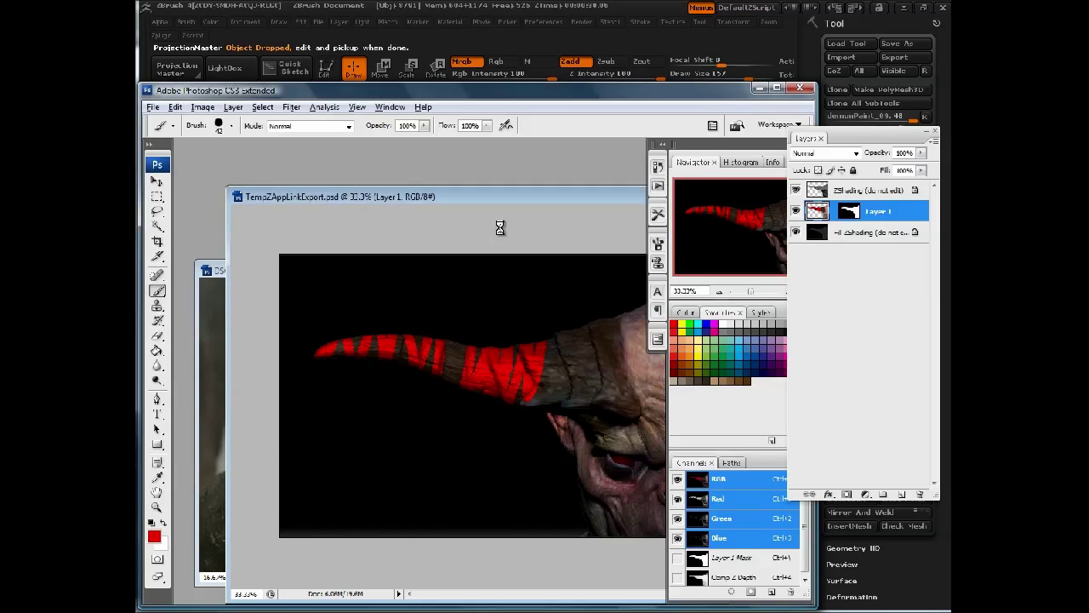
# Load the exported TempZAppLinkExport.psd in Photoshop and reposition its image window and the Layers palette.
pyautogui.click(508, 299)
pyautogui.moveTo(485, 201); pyautogui.dragTo(447, 165)
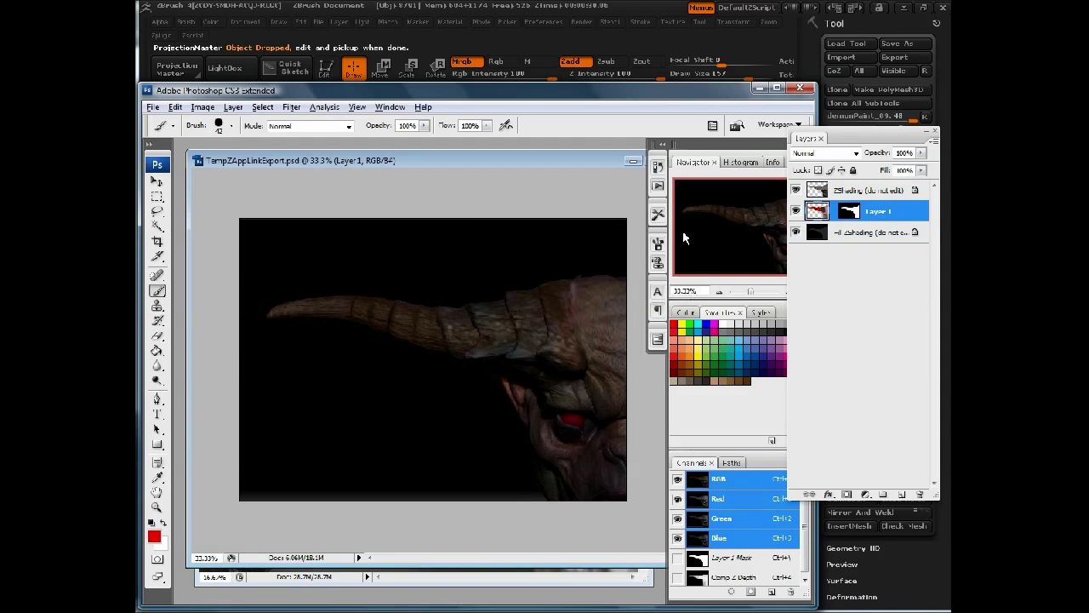
pyautogui.moveTo(810, 136); pyautogui.dragTo(836, 197)
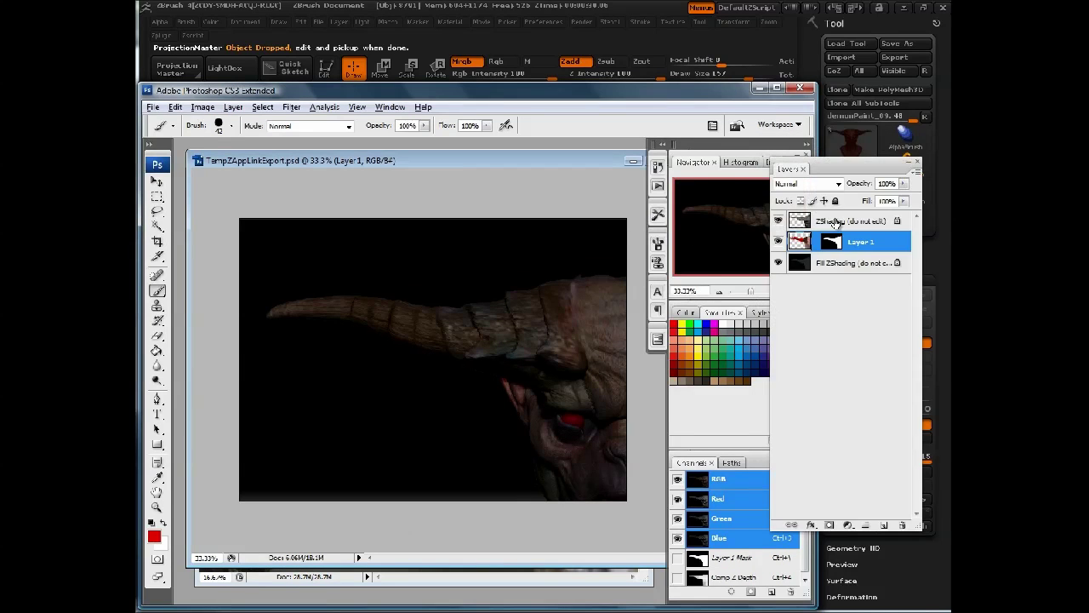
# Copy the selected horn area of DSC01537.JPG and paste it above Layer 1 in TempZAppLinkExport.psd.
pyautogui.click(827, 223)
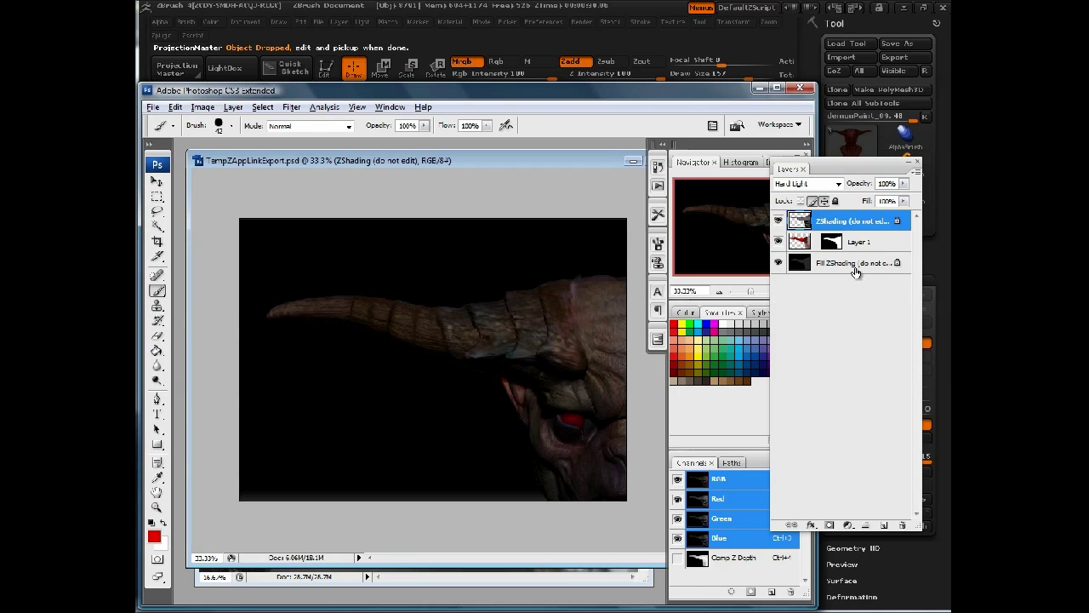
pyautogui.click(798, 245)
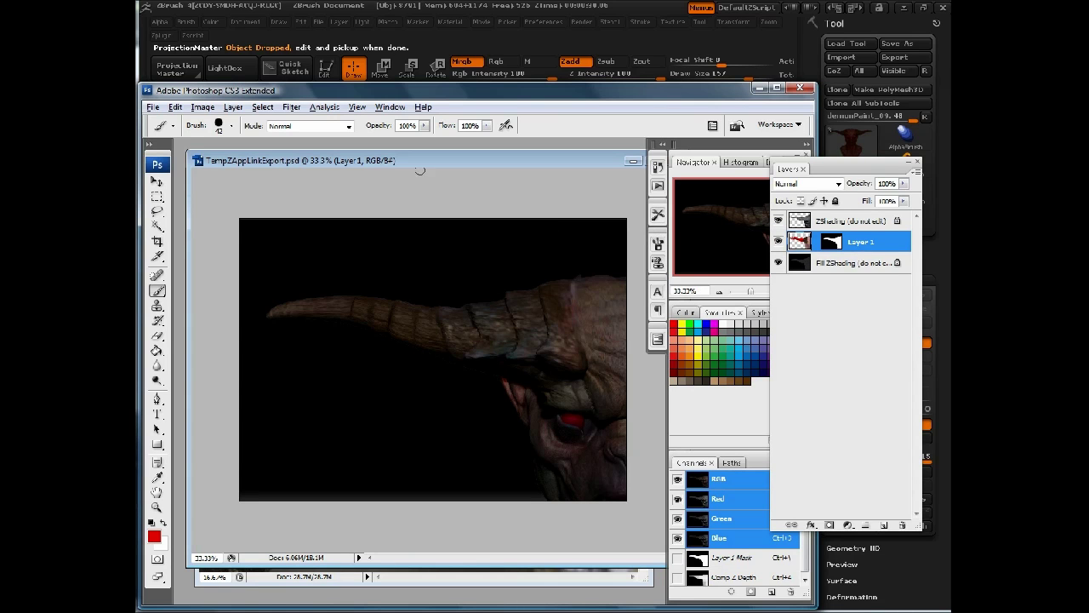
pyautogui.moveTo(415, 158); pyautogui.dragTo(484, 222)
pyautogui.moveTo(252, 269); pyautogui.dragTo(260, 183)
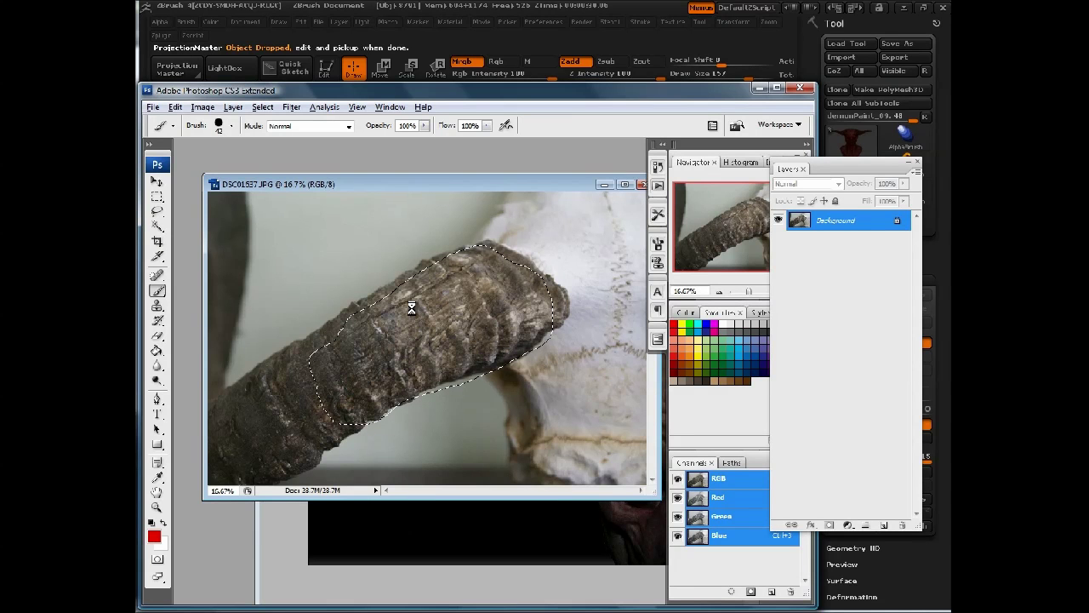
pyautogui.click(288, 512)
pyautogui.moveTo(405, 226); pyautogui.dragTo(338, 176)
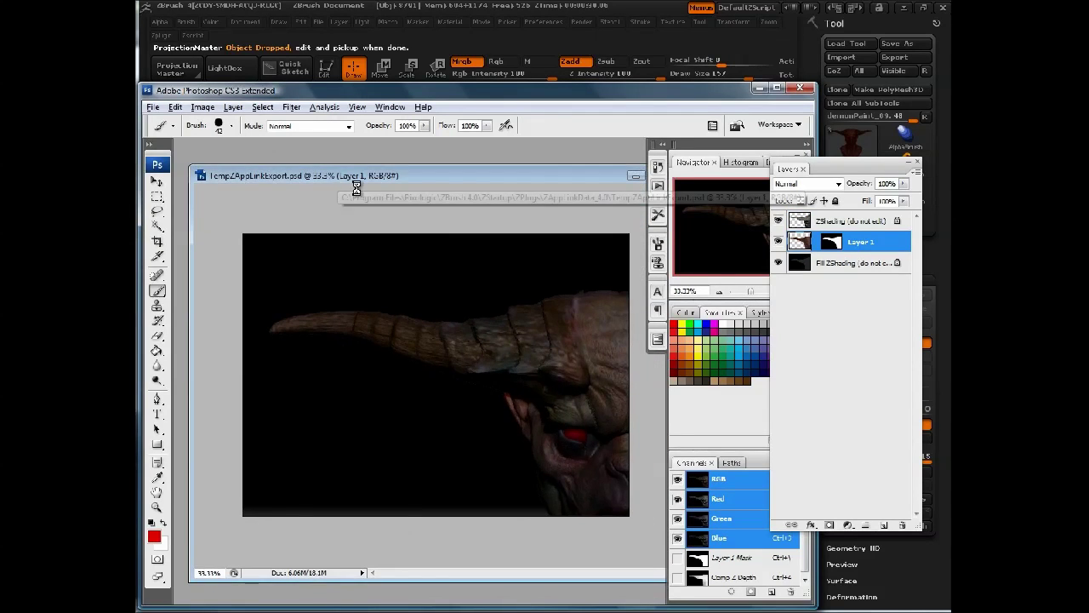
pyautogui.hotkey('ctrl', 'v')
# Scale the pasted horn texture to 33.1%, rotate it 33.2° and position it over the base of the demon's horn.
pyautogui.hotkey('ctrl', 't')
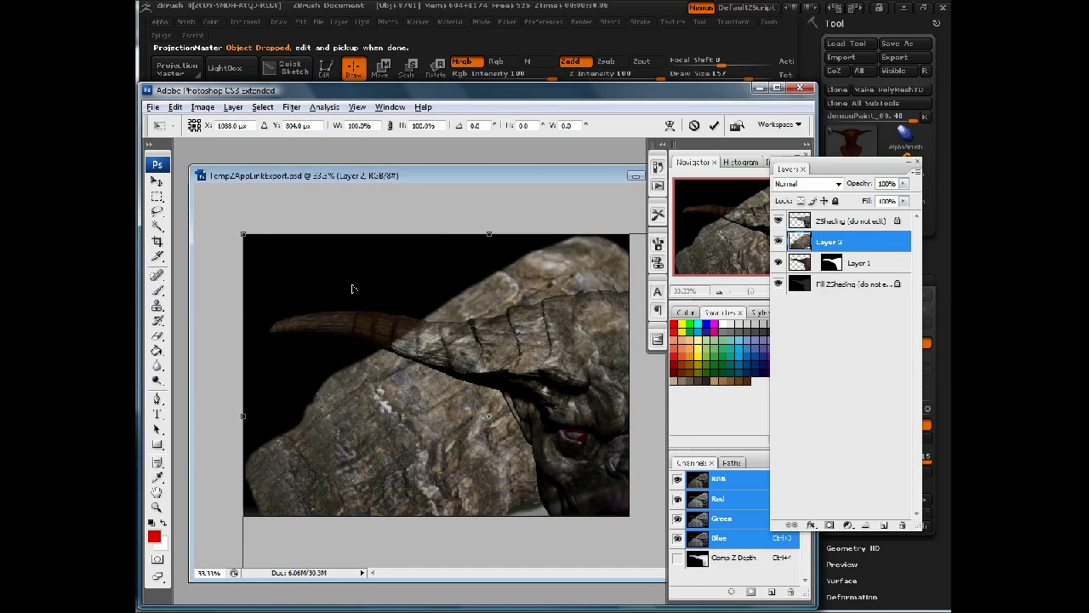
pyautogui.keyDown('alt'); pyautogui.keyDown('shift'); pyautogui.moveTo(244, 239); pyautogui.dragTo(408, 356); pyautogui.keyUp('shift'); pyautogui.keyUp('alt')
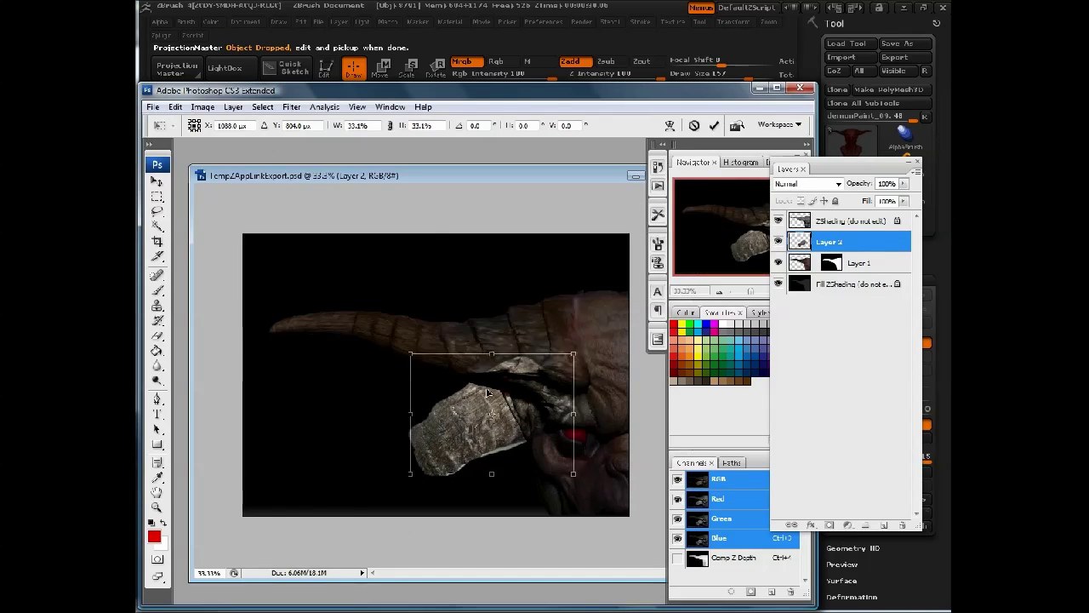
pyautogui.moveTo(480, 408); pyautogui.dragTo(495, 336)
pyautogui.moveTo(593, 411); pyautogui.dragTo(535, 444)
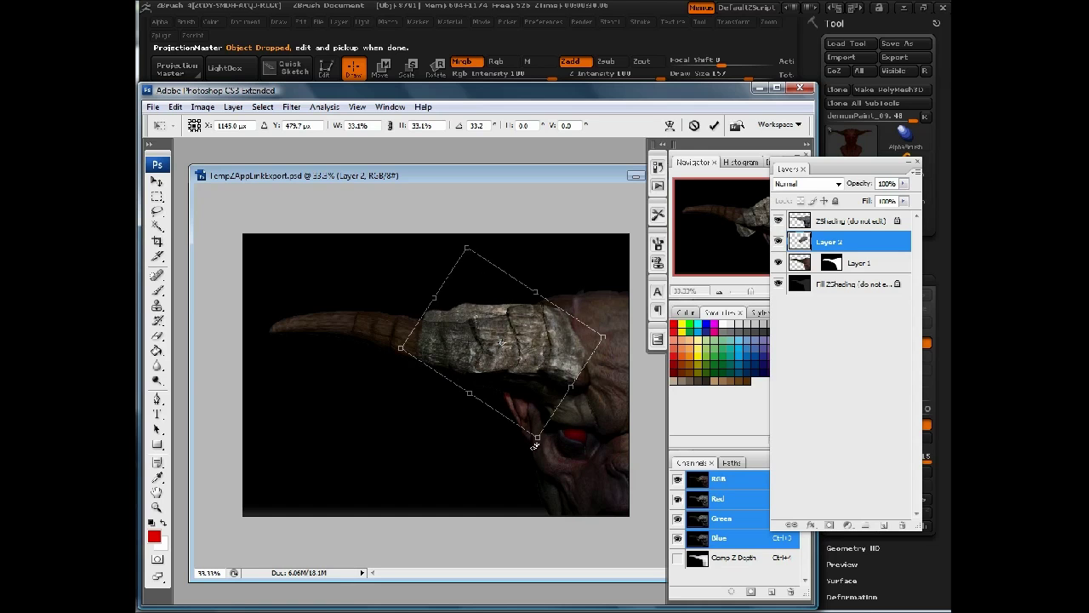
pyautogui.moveTo(541, 378); pyautogui.dragTo(552, 346)
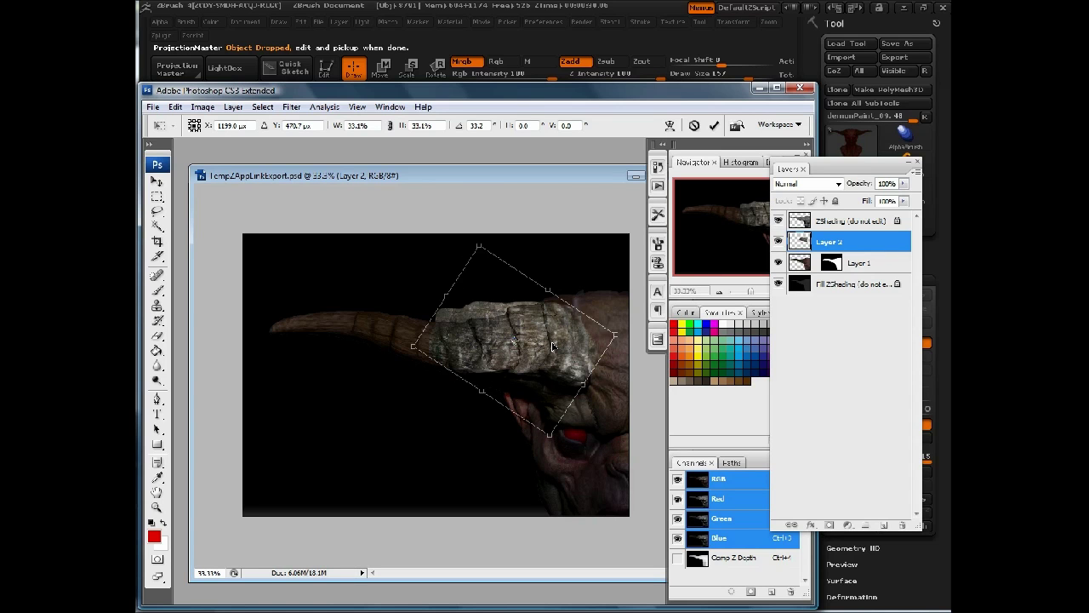
pyautogui.press('Escape')
# Warp the texture patch so its edges and ridges follow the contour of the horn's base.
pyautogui.hotkey('ctrl', 't')
pyautogui.rightClick(551, 351)
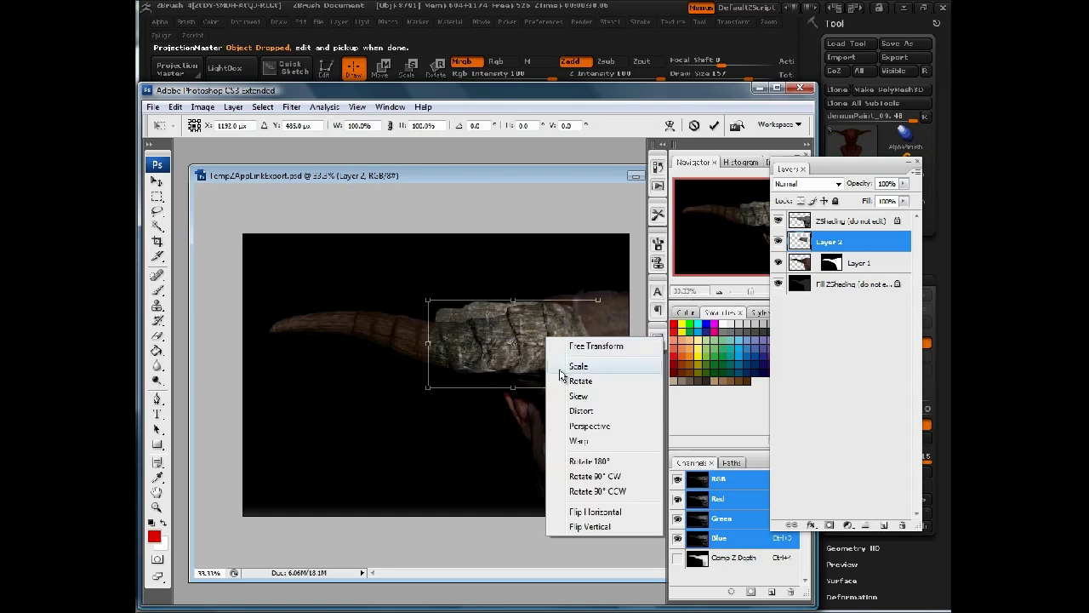
pyautogui.click(580, 440)
pyautogui.moveTo(599, 300); pyautogui.dragTo(617, 257)
pyautogui.moveTo(534, 380); pyautogui.dragTo(531, 391)
pyautogui.moveTo(444, 306); pyautogui.dragTo(435, 322)
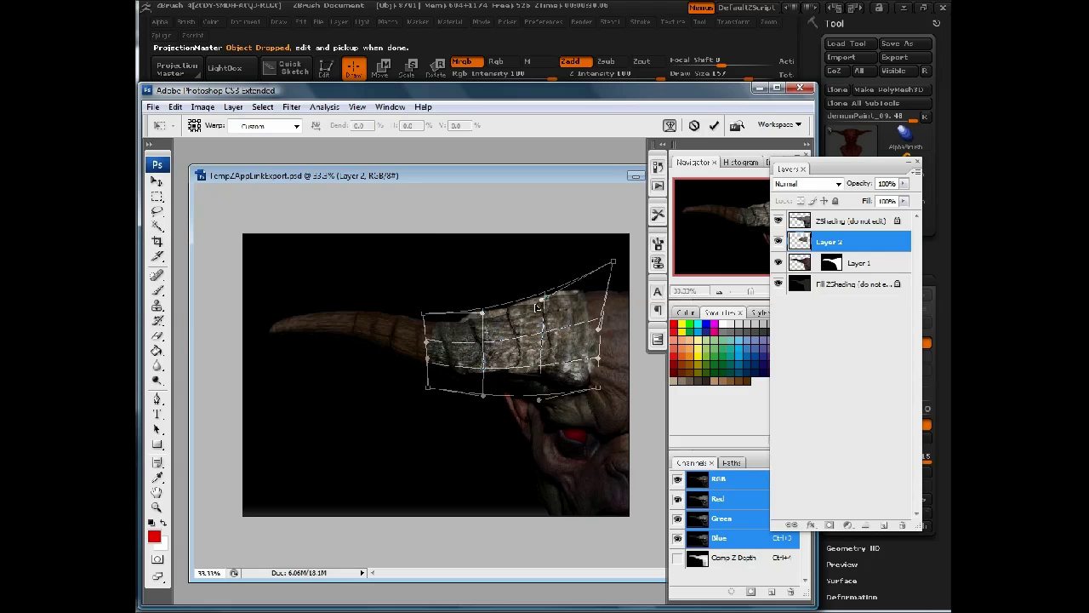
pyautogui.moveTo(574, 294); pyautogui.dragTo(581, 309)
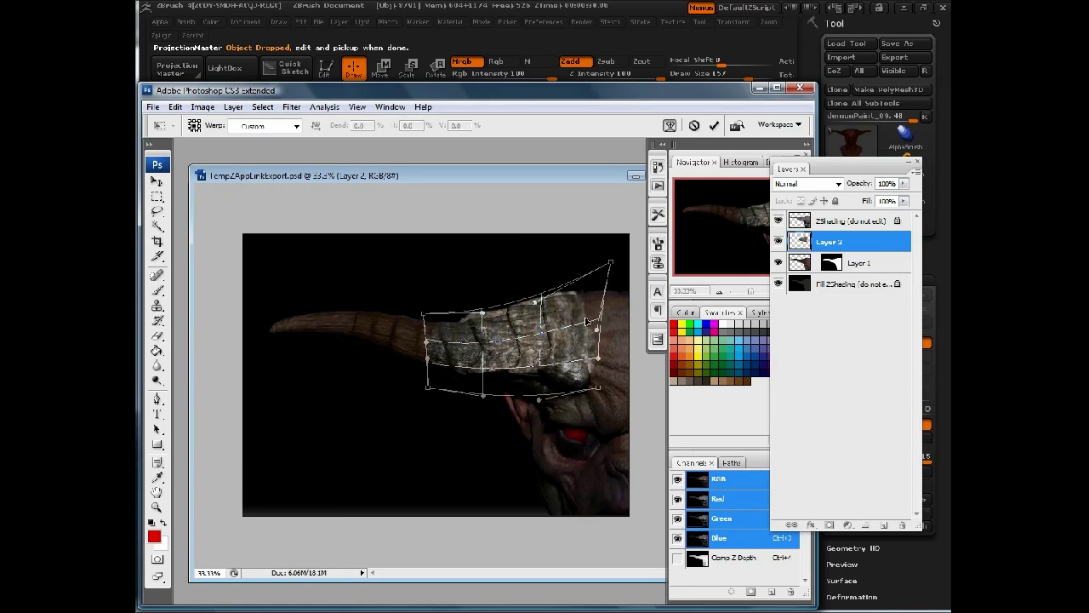
pyautogui.moveTo(599, 362); pyautogui.dragTo(619, 358)
pyautogui.press('Return')
# Erase the patch's stray edges with a soft eraser and merge it into Layer 1, preserving the layer mask.
pyautogui.press('e')
pyautogui.rightClick(439, 293)
pyautogui.moveTo(483, 319); pyautogui.dragTo(500, 318)
pyautogui.moveTo(427, 327); pyautogui.dragTo(431, 336)
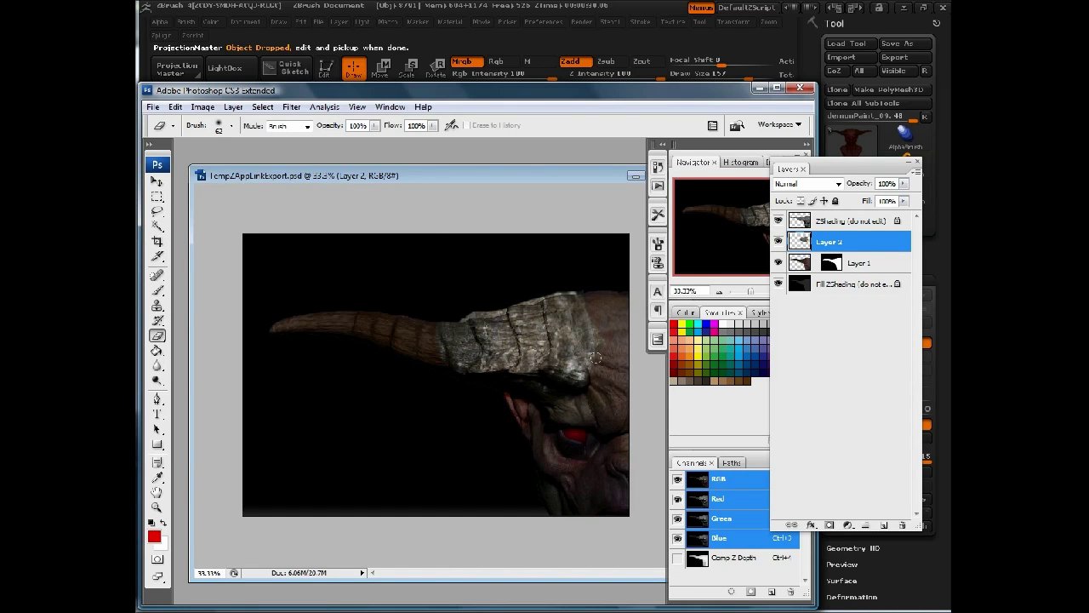
pyautogui.moveTo(588, 303); pyautogui.dragTo(581, 308)
pyautogui.hotkey('ctrl', 'e')
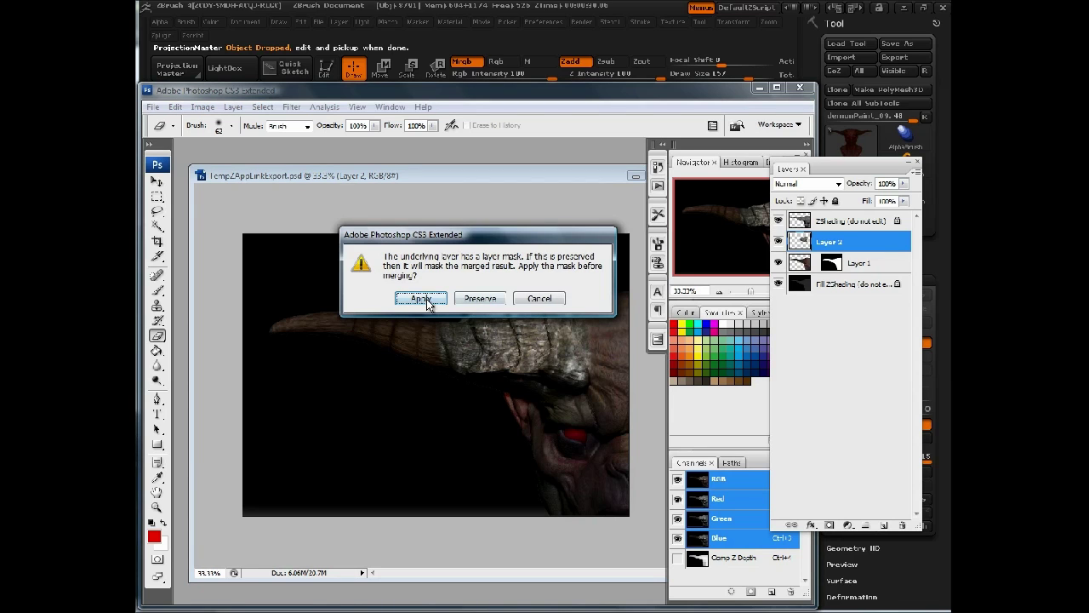
pyautogui.click(481, 297)
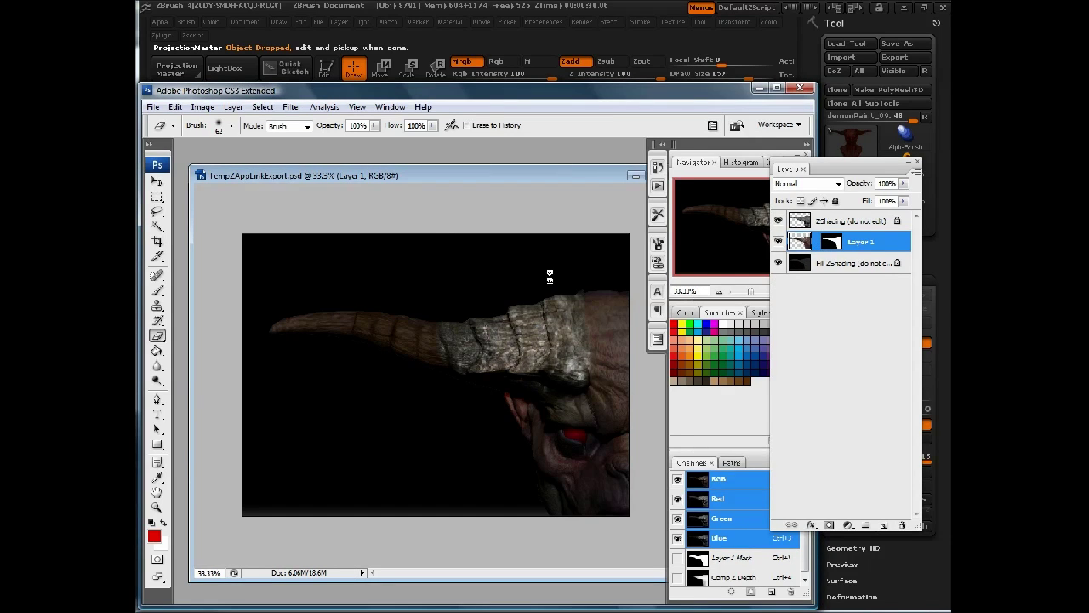
# Switch back to ZBrush and pick up the edited horn projection with Double Sided enabled.
pyautogui.hotkey('alt', 'Tab')
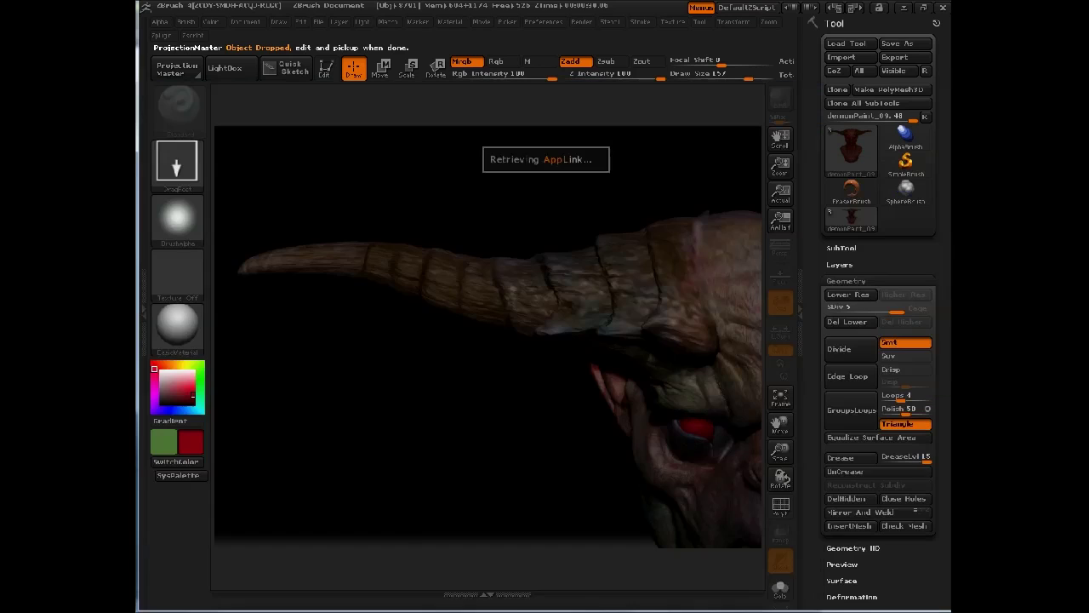
pyautogui.click(523, 158)
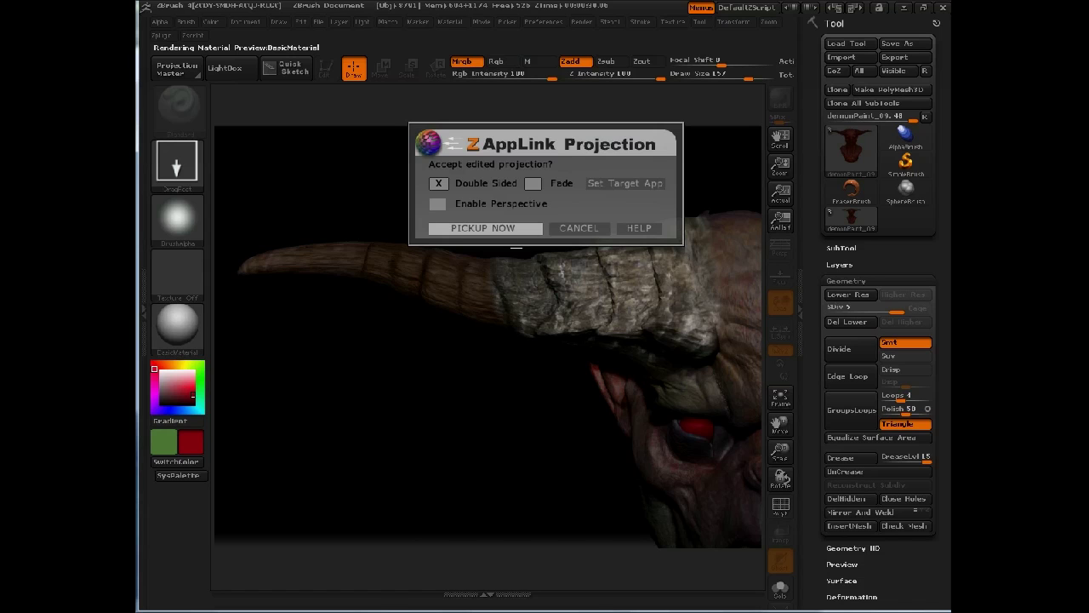
pyautogui.click(482, 228)
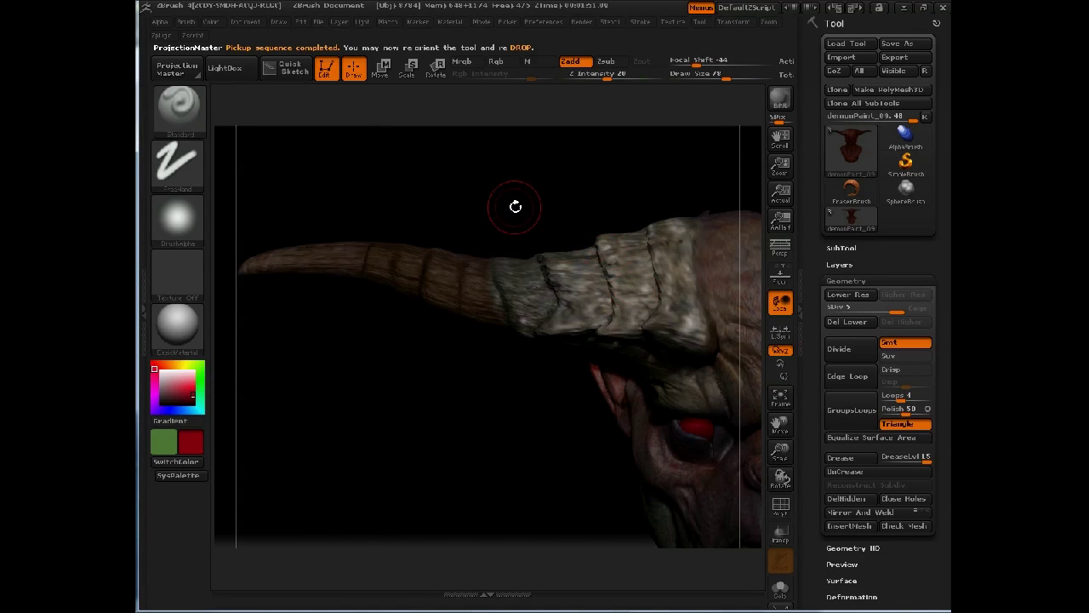
# Examine the projected texture on the horn's base from several angles, including close up with the polygroup display.
pyautogui.moveTo(489, 161)
pyautogui.mouseDown()
pyautogui.moveTo(550, 196)
pyautogui.moveTo(551, 248)
pyautogui.moveTo(507, 138)
pyautogui.moveTo(525, 93)
pyautogui.moveTo(533, 118)
pyautogui.mouseUp()
pyautogui.moveTo(588, 171); pyautogui.dragTo(618, 165)
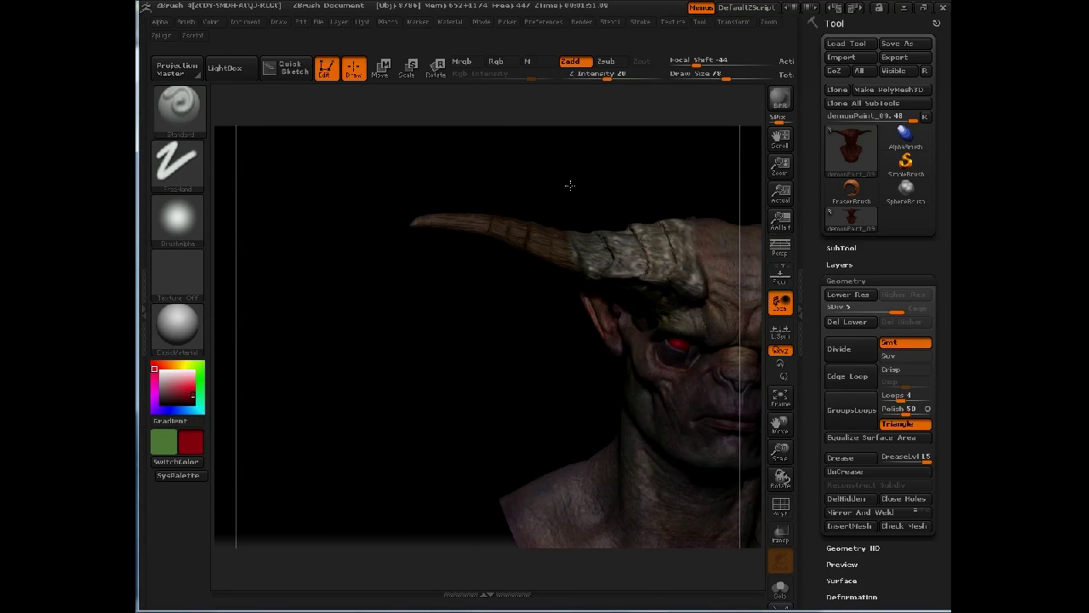
pyautogui.moveTo(518, 214); pyautogui.dragTo(536, 243)
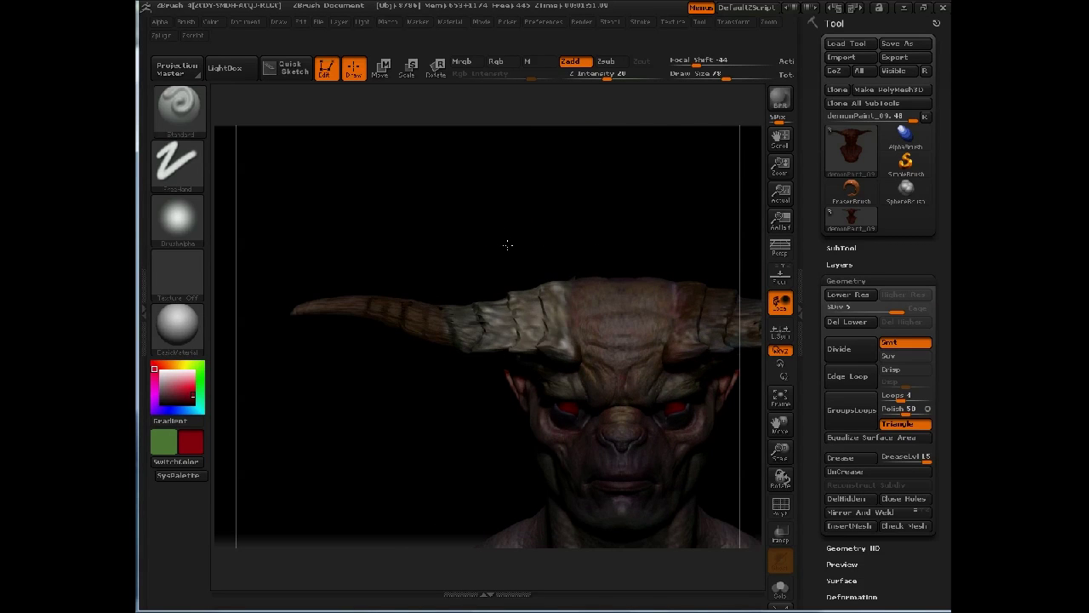
pyautogui.scroll(5, 530, 305)
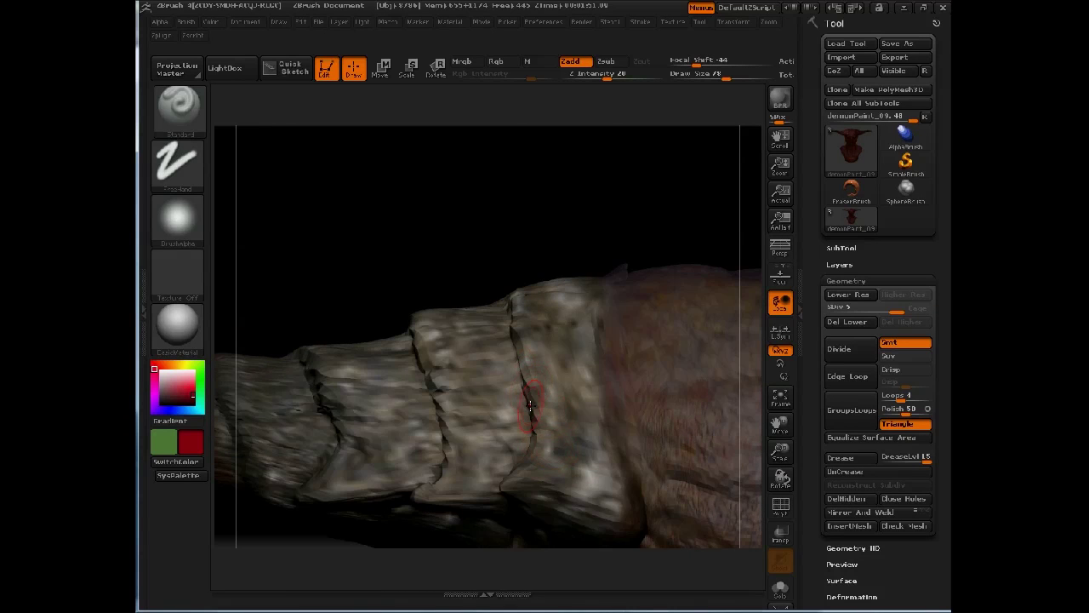
pyautogui.press('shift')
pyautogui.hotkey('shift', 'f')
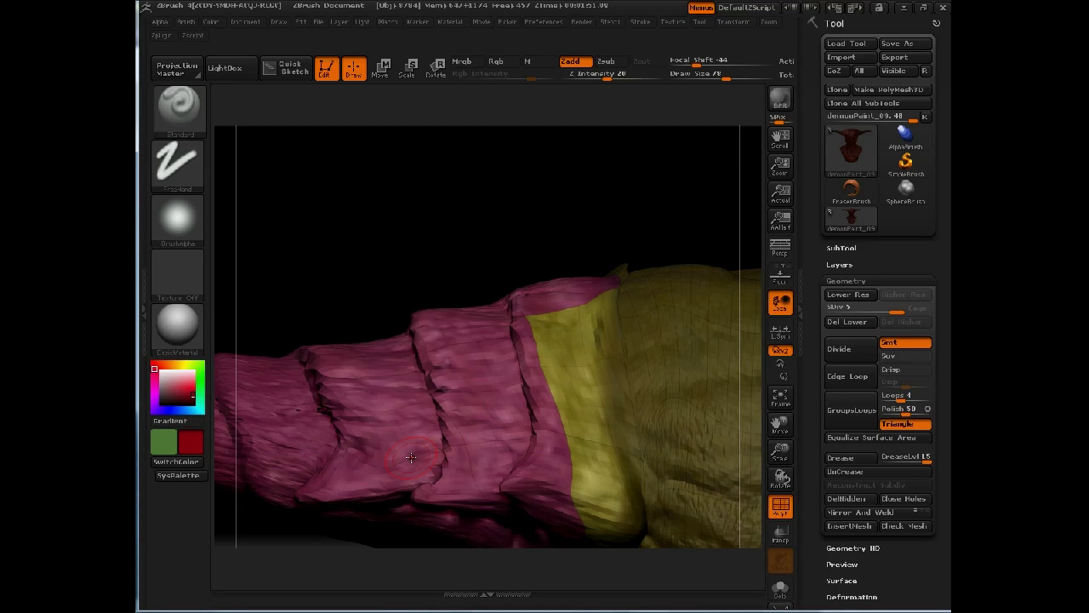
pyautogui.press('shift')
pyautogui.hotkey('shift', 'f')
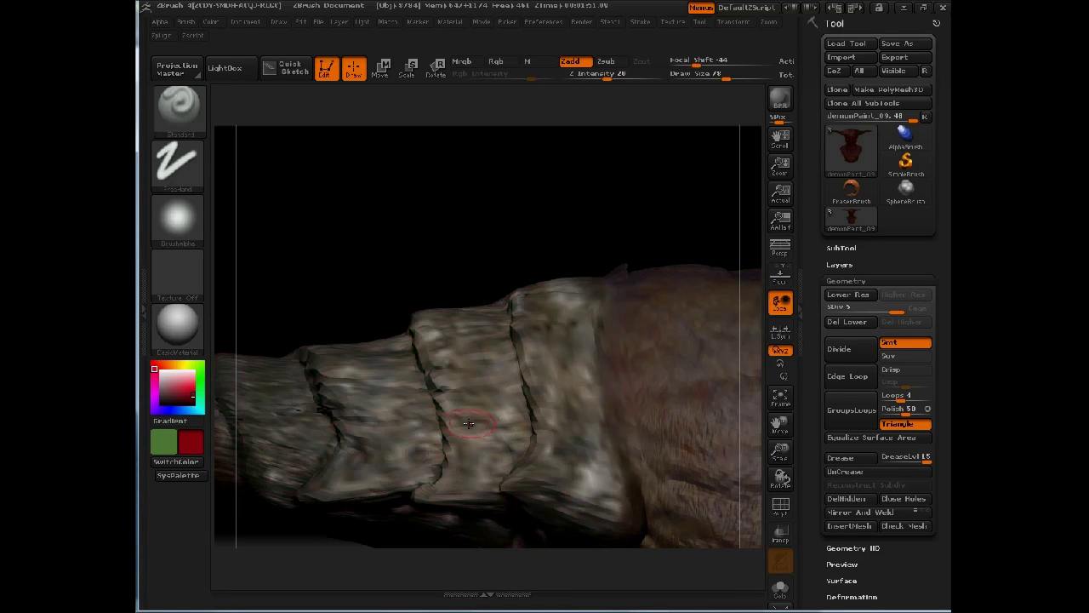
# Examine the bust from the front, comparing the painted horns with the polygroup boundaries around the forehead.
pyautogui.press('f')
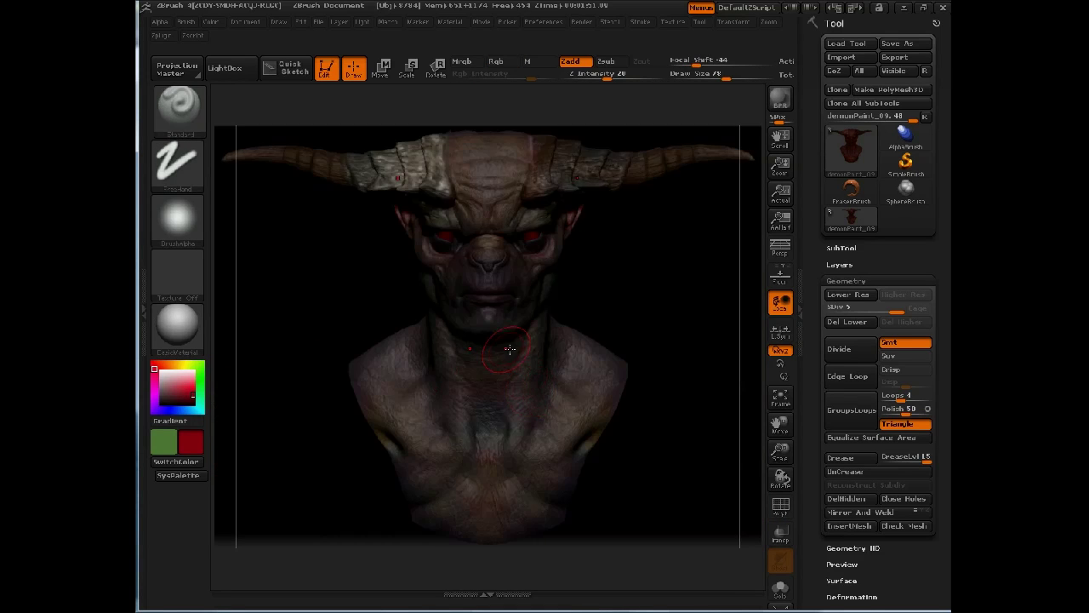
pyautogui.keyDown('alt'); pyautogui.moveTo(668, 369); pyautogui.dragTo(686, 397); pyautogui.keyUp('alt')
pyautogui.keyDown('alt'); pyautogui.moveTo(647, 323); pyautogui.dragTo(700, 424); pyautogui.keyUp('alt')
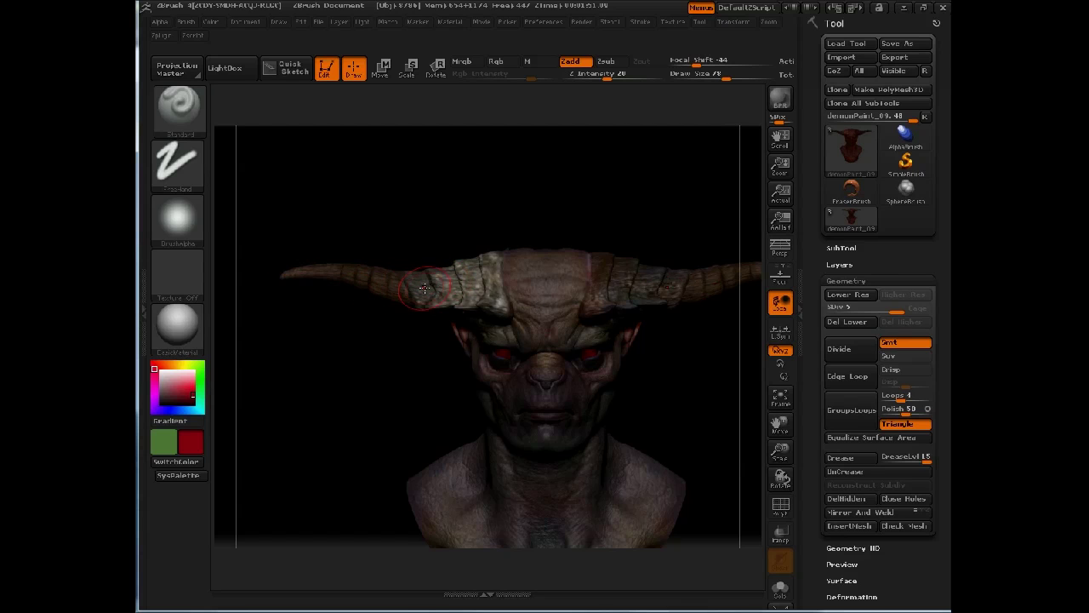
pyautogui.moveTo(452, 237)
pyautogui.mouseDown()
pyautogui.moveTo(476, 229)
pyautogui.moveTo(437, 230)
pyautogui.moveTo(463, 228)
pyautogui.moveTo(461, 246)
pyautogui.mouseUp()
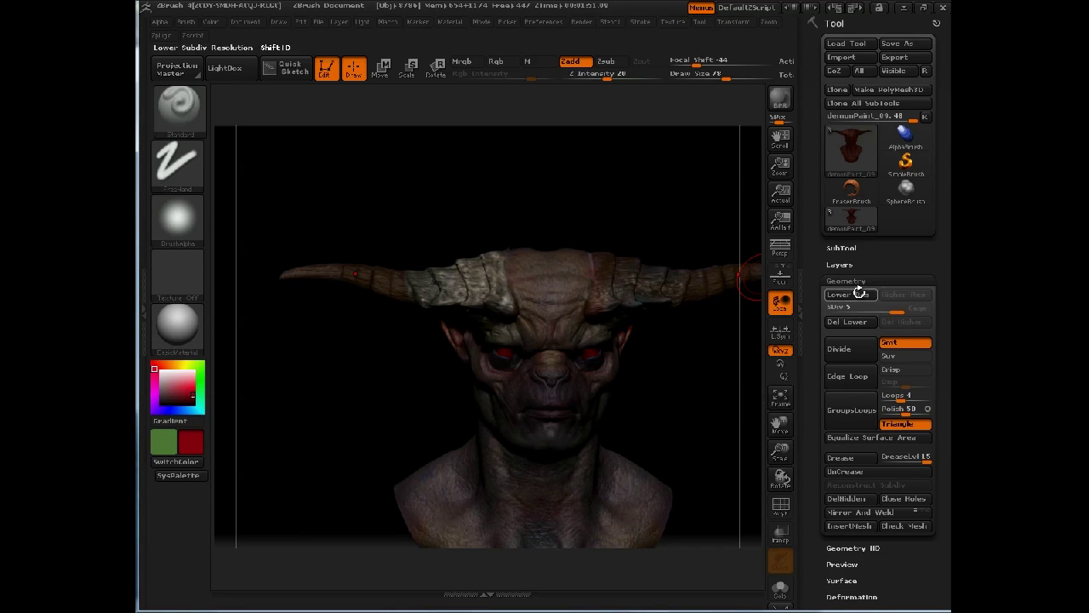
pyautogui.press('shift')
pyautogui.hotkey('shift', 'f')
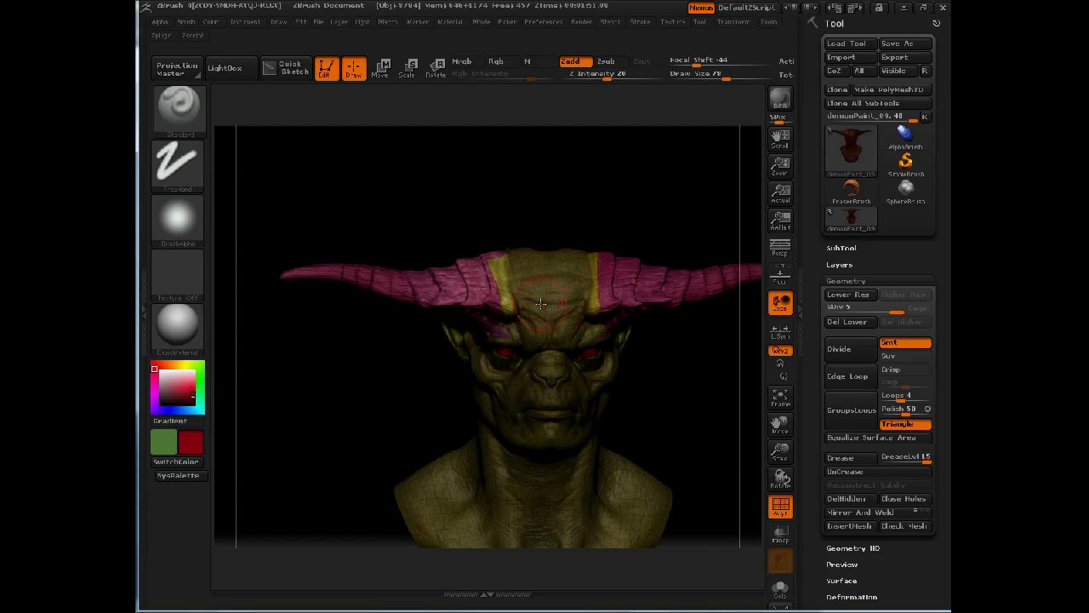
pyautogui.press('shift')
pyautogui.hotkey('shift', 'f')
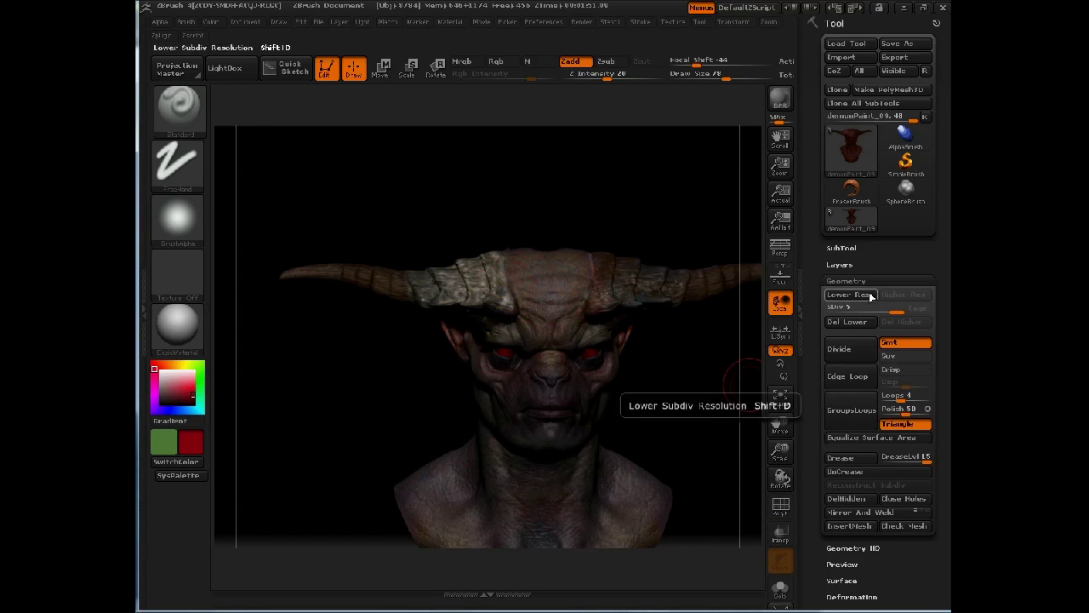
# Rebuild the polygroups with Group Visible and From Masking so the horns are grouped separately from the masked head and body.
pyautogui.scroll(-4, 859, 383)
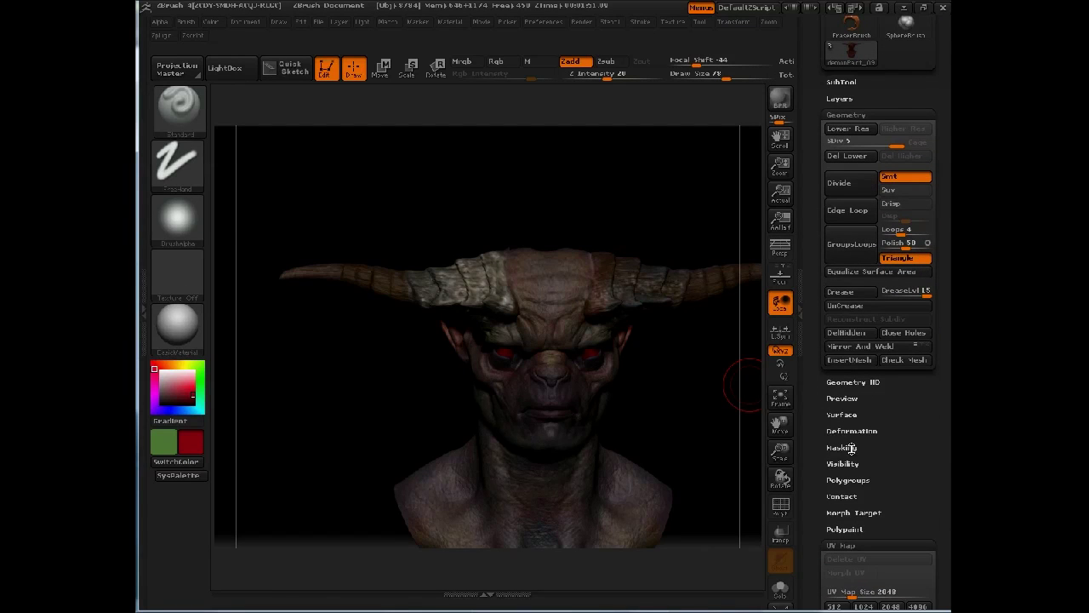
pyautogui.click(849, 479)
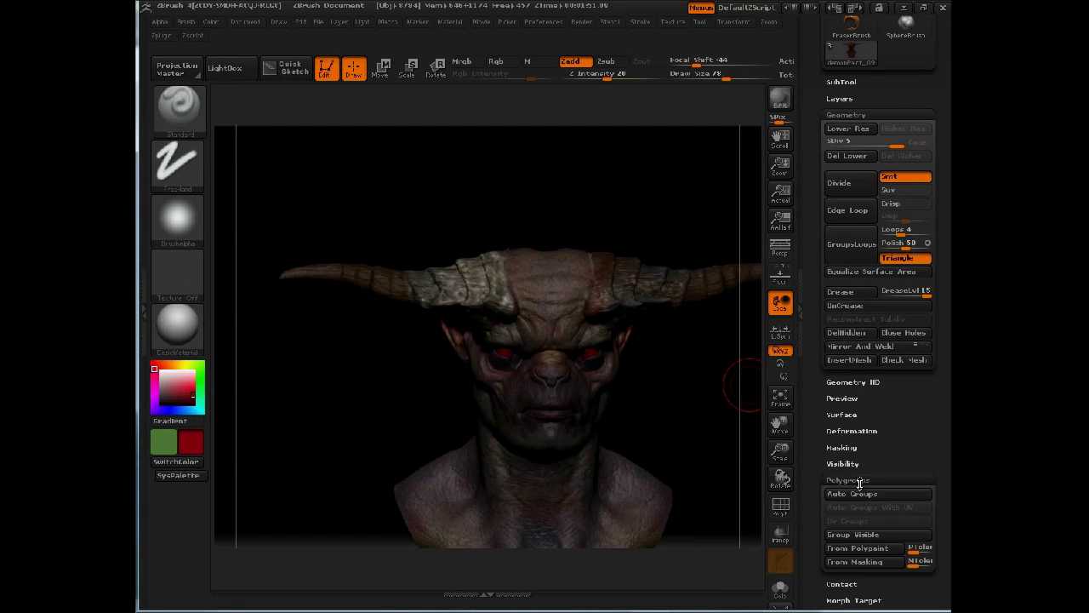
pyautogui.click(868, 549)
pyautogui.click(863, 561)
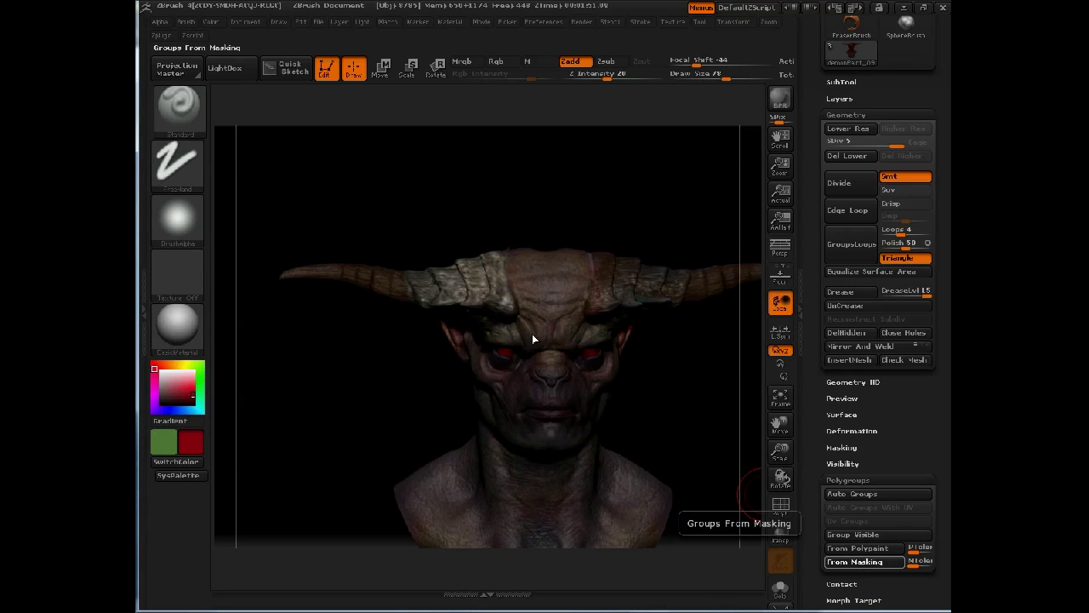
pyautogui.press('shift')
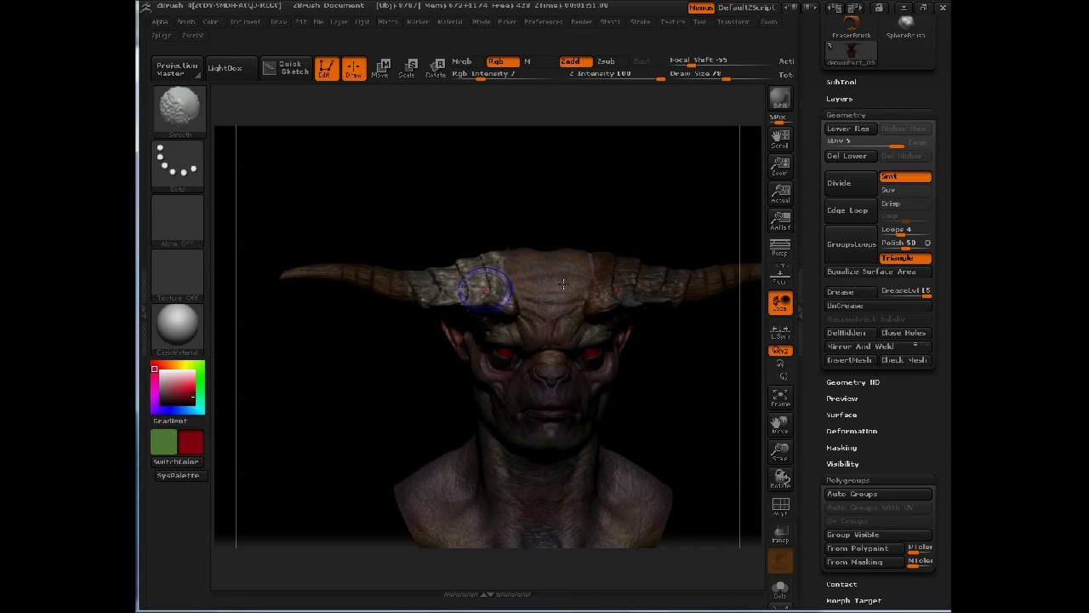
pyautogui.hotkey('shift', 'f')
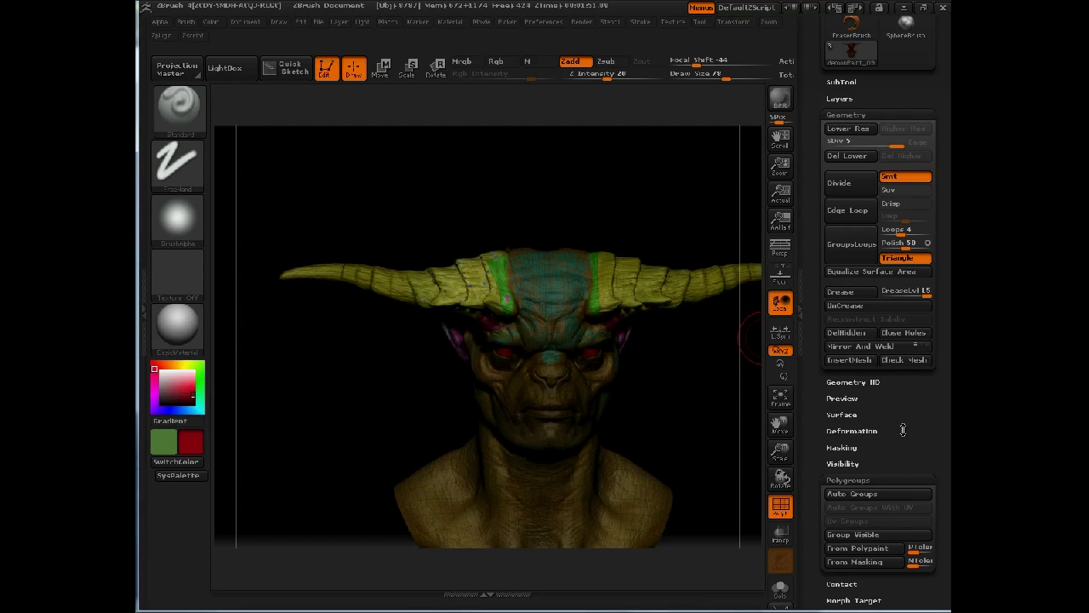
pyautogui.moveTo(705, 377); pyautogui.dragTo(687, 369)
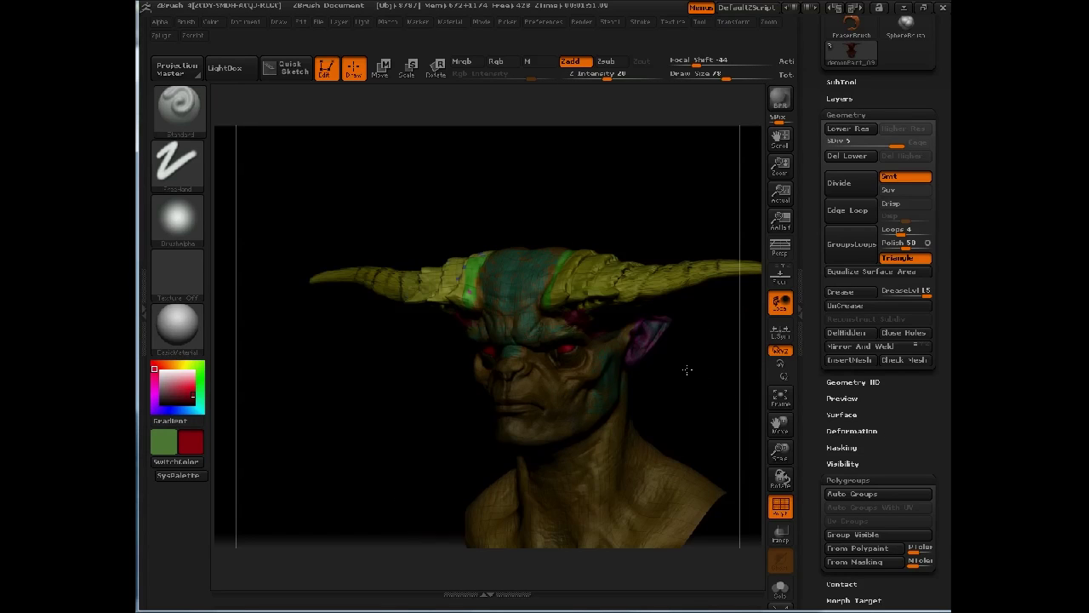
pyautogui.click(882, 536)
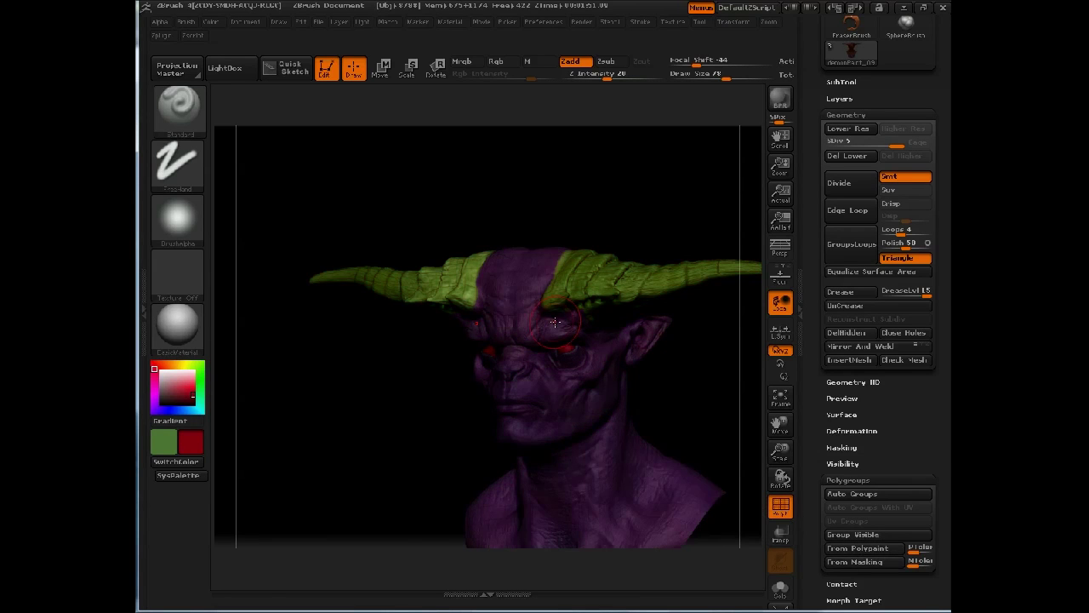
pyautogui.moveTo(410, 365); pyautogui.dragTo(543, 340)
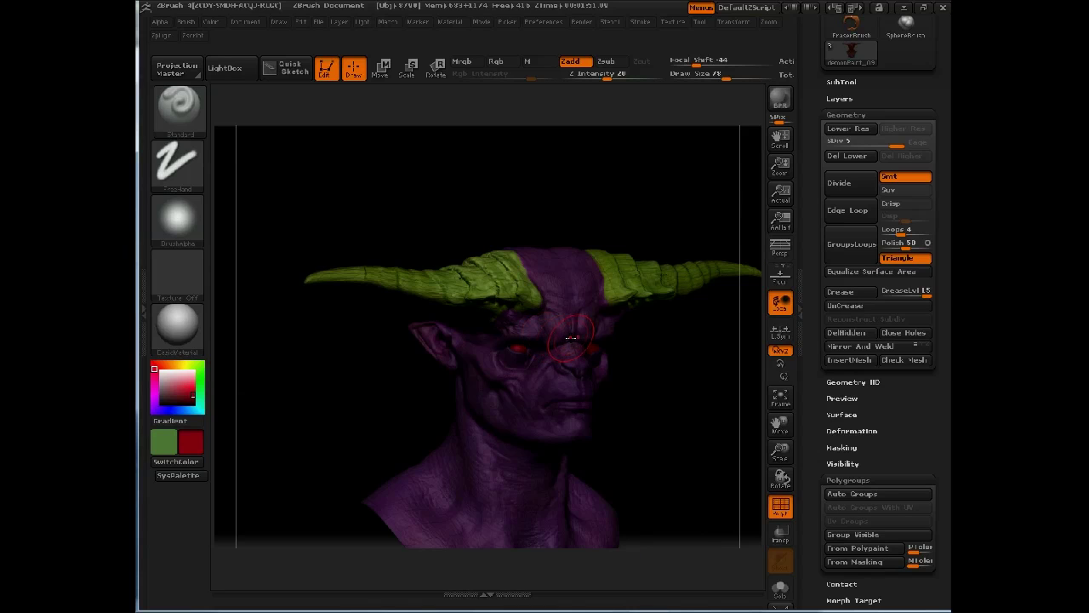
# Turn off the polygroup display, clear the mask and divide the bust to subdivision level 6.
pyautogui.hotkey('shift', 'f')
pyautogui.moveTo(671, 375)
pyautogui.keyDown('ctrl'); pyautogui.mouseDown()
pyautogui.moveTo(707, 460)
pyautogui.moveTo(690, 387)
pyautogui.mouseUp(); pyautogui.keyUp('ctrl')
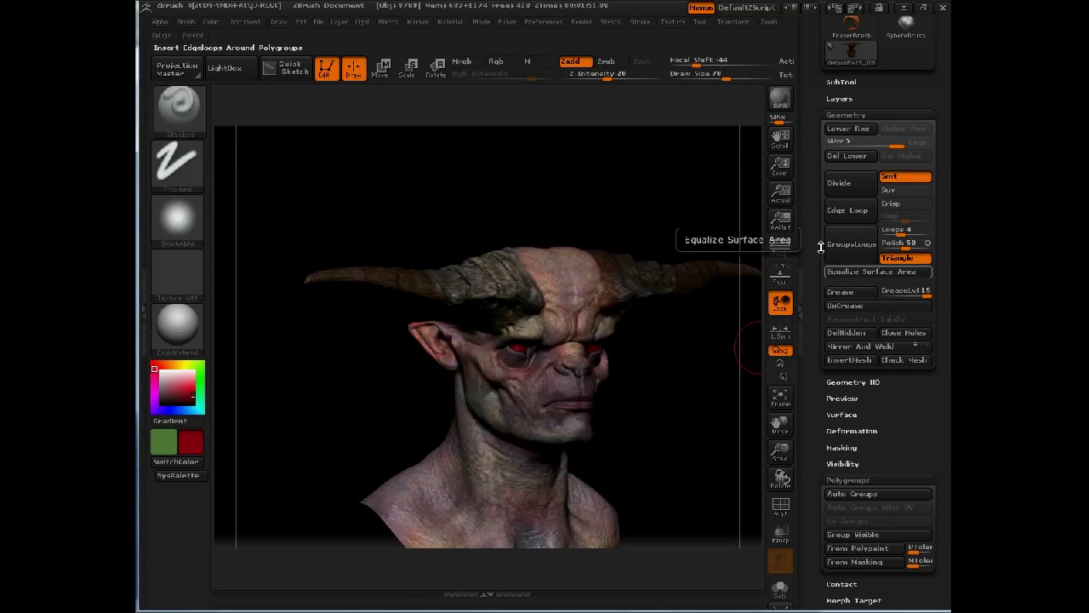
pyautogui.click(851, 184)
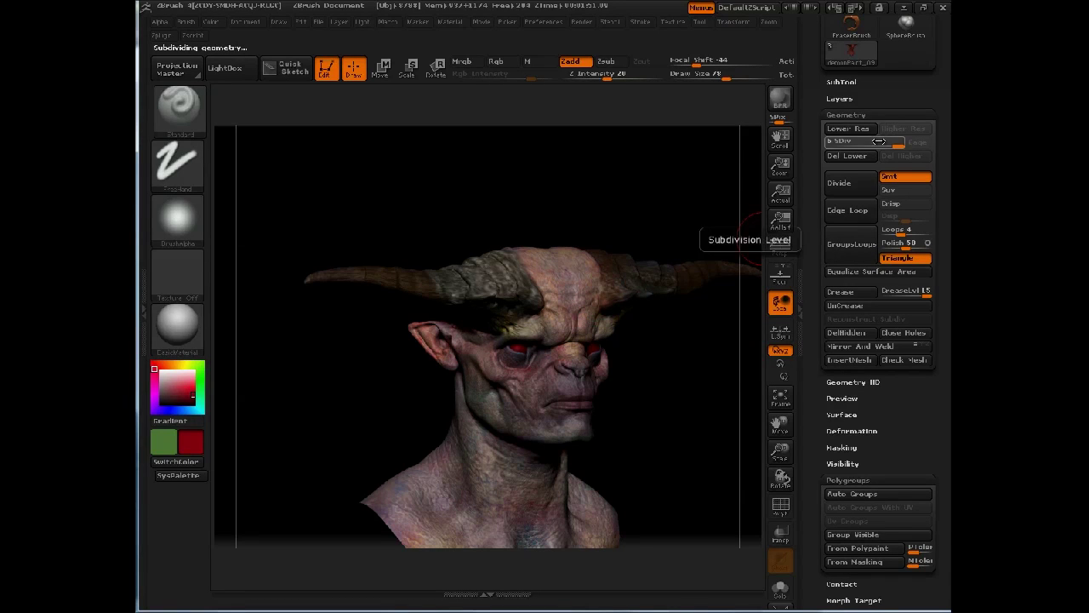
pyautogui.keyDown('shift'); pyautogui.moveTo(622, 184); pyautogui.dragTo(609, 181); pyautogui.keyUp('shift')
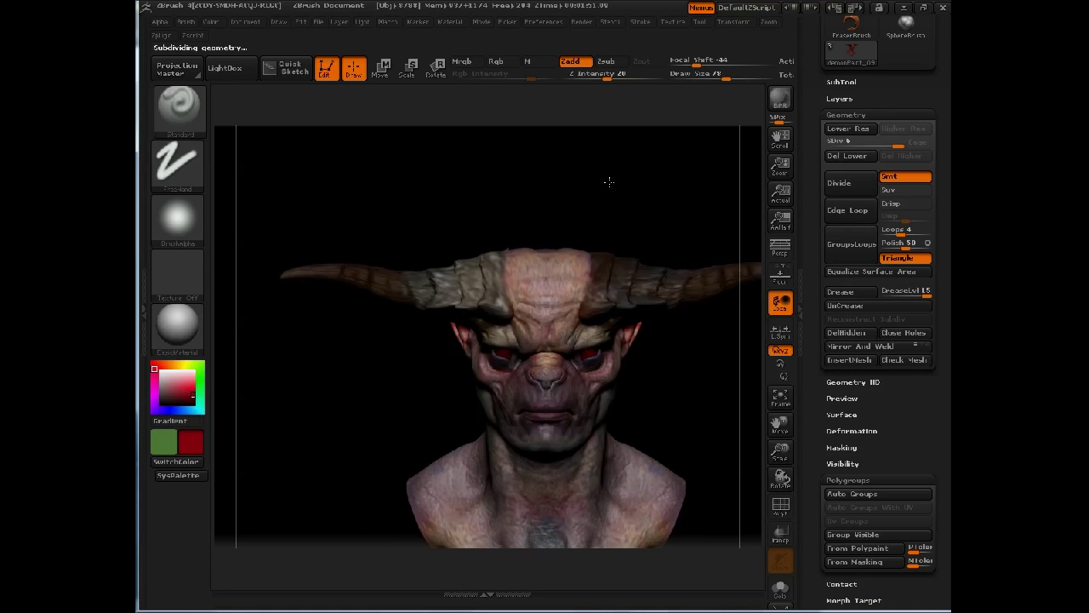
# Isolate the horn polygroup and mask it, keeping the rest of the bust unmasked.
pyautogui.keyDown('alt'); pyautogui.moveTo(618, 219); pyautogui.dragTo(721, 297); pyautogui.keyUp('alt')
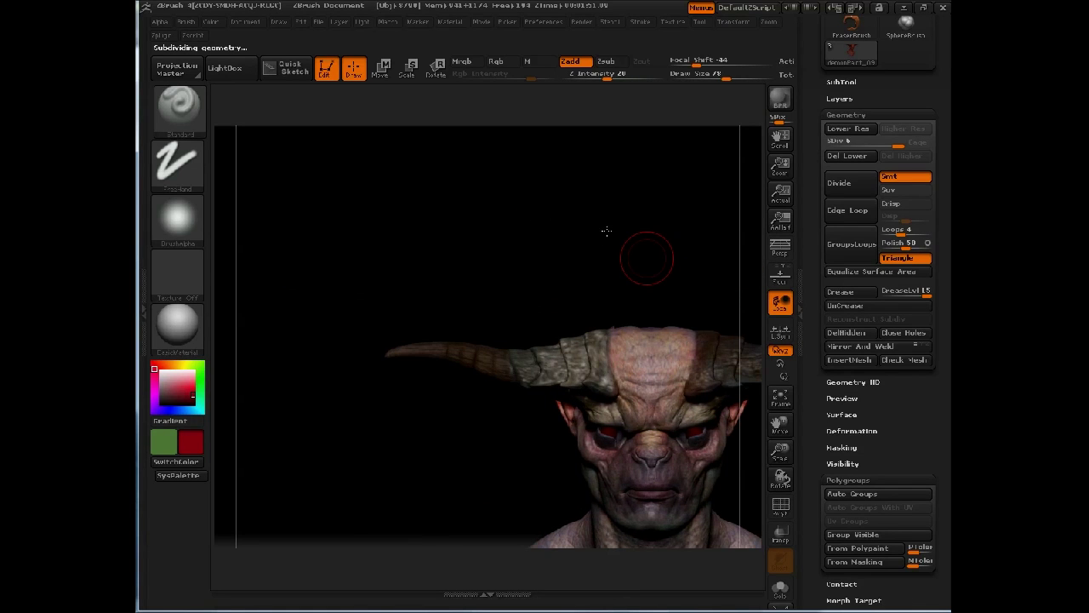
pyautogui.moveTo(606, 229); pyautogui.dragTo(581, 304)
pyautogui.press('ctrl')
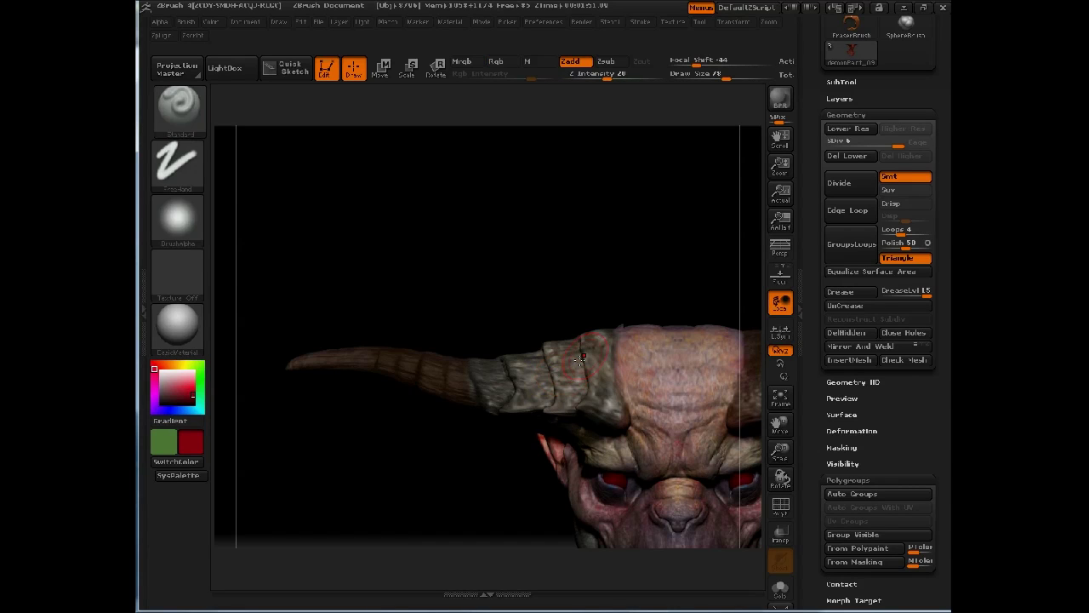
pyautogui.hotkey('ctrl', 'shift')
pyautogui.keyDown('ctrl'); pyautogui.keyDown('shift'); pyautogui.click(613, 348); pyautogui.keyUp('shift'); pyautogui.keyUp('ctrl')
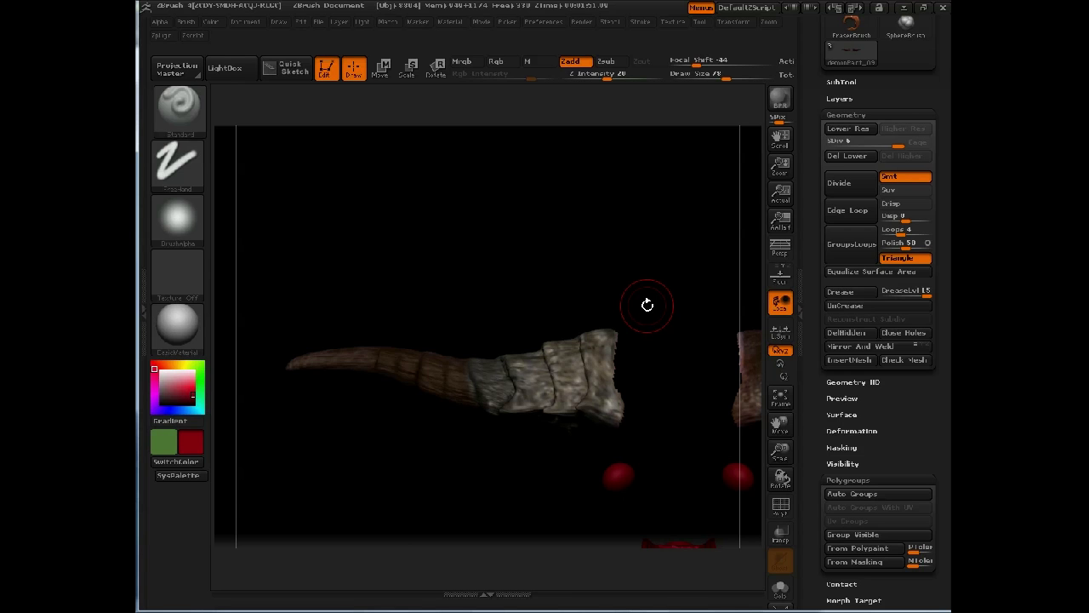
pyautogui.keyDown('ctrl'); pyautogui.click(656, 265); pyautogui.keyUp('ctrl')
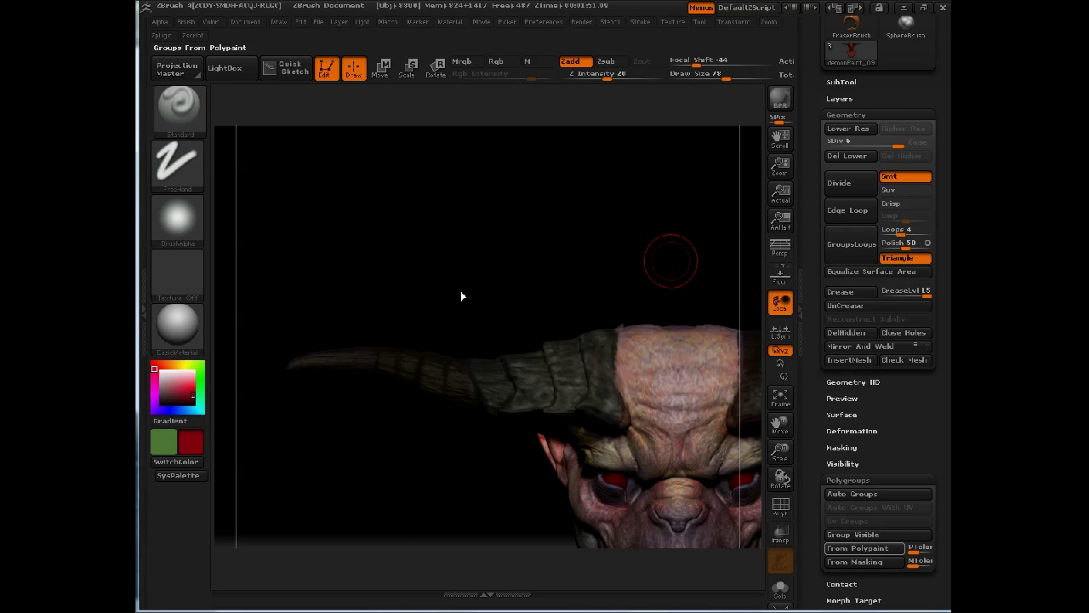
# Isolate the horns again, show the whole bust and invert the mask so the head and body are protected.
pyautogui.moveTo(518, 286)
pyautogui.mouseDown()
pyautogui.moveTo(525, 281)
pyautogui.moveTo(505, 272)
pyautogui.moveTo(517, 292)
pyautogui.mouseUp()
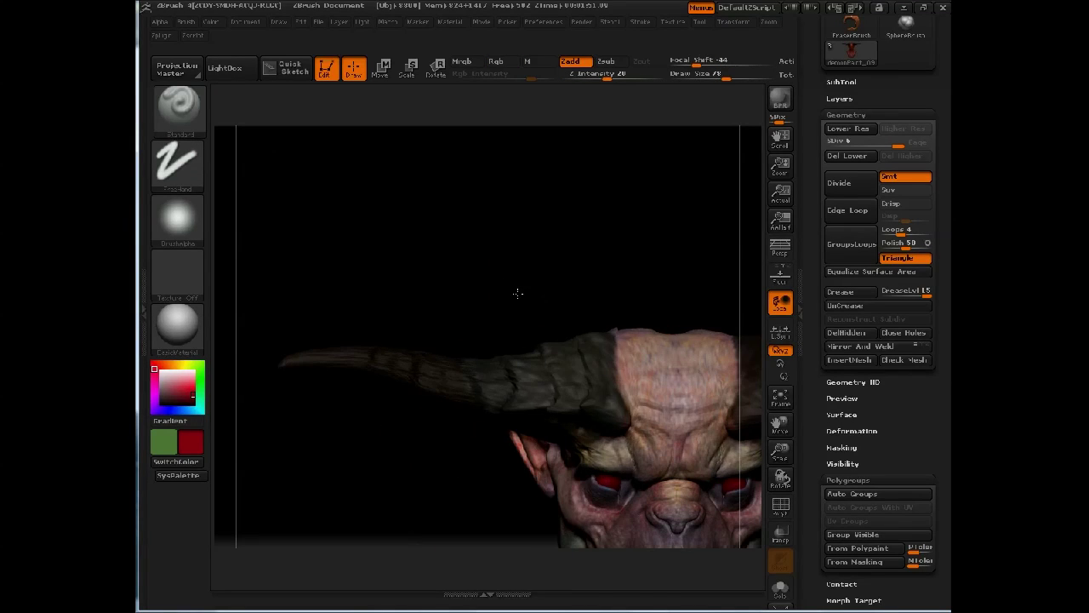
pyautogui.keyDown('ctrl'); pyautogui.keyDown('shift'); pyautogui.click(590, 383); pyautogui.keyUp('shift'); pyautogui.keyUp('ctrl')
pyautogui.moveTo(537, 290); pyautogui.dragTo(527, 267)
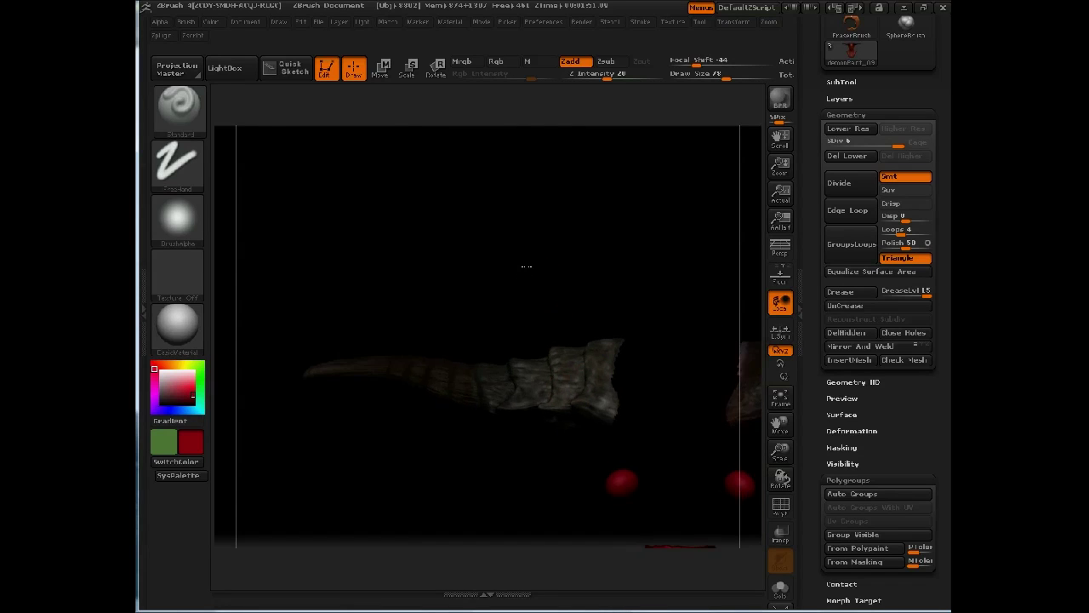
pyautogui.keyDown('ctrl'); pyautogui.moveTo(533, 228); pyautogui.dragTo(564, 242); pyautogui.keyUp('ctrl')
pyautogui.hotkey('ctrl', 'shift')
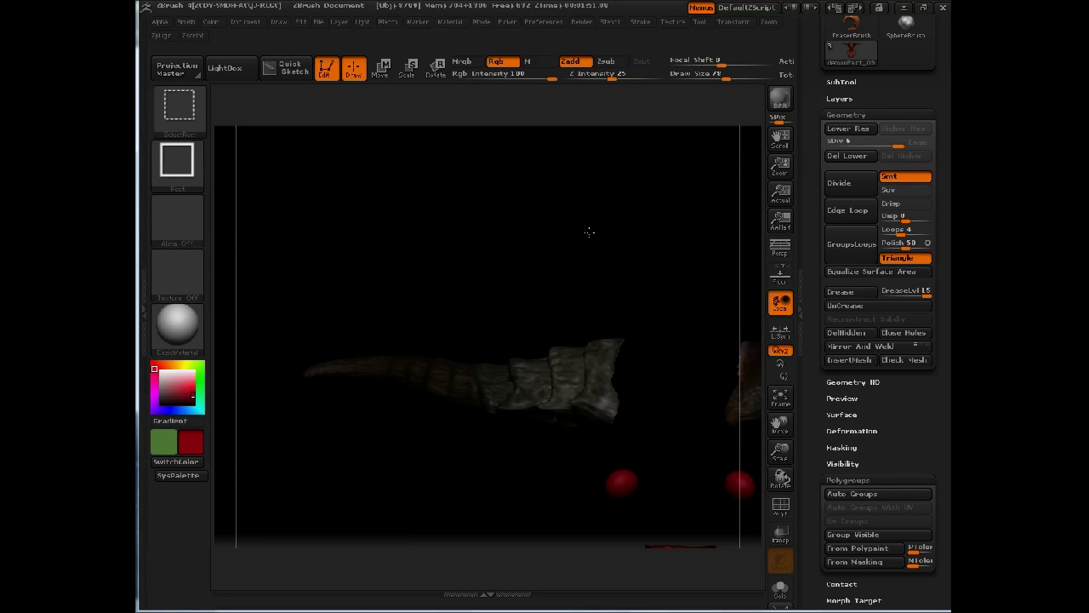
pyautogui.keyDown('ctrl'); pyautogui.keyDown('shift'); pyautogui.click(615, 300); pyautogui.keyUp('shift'); pyautogui.keyUp('ctrl')
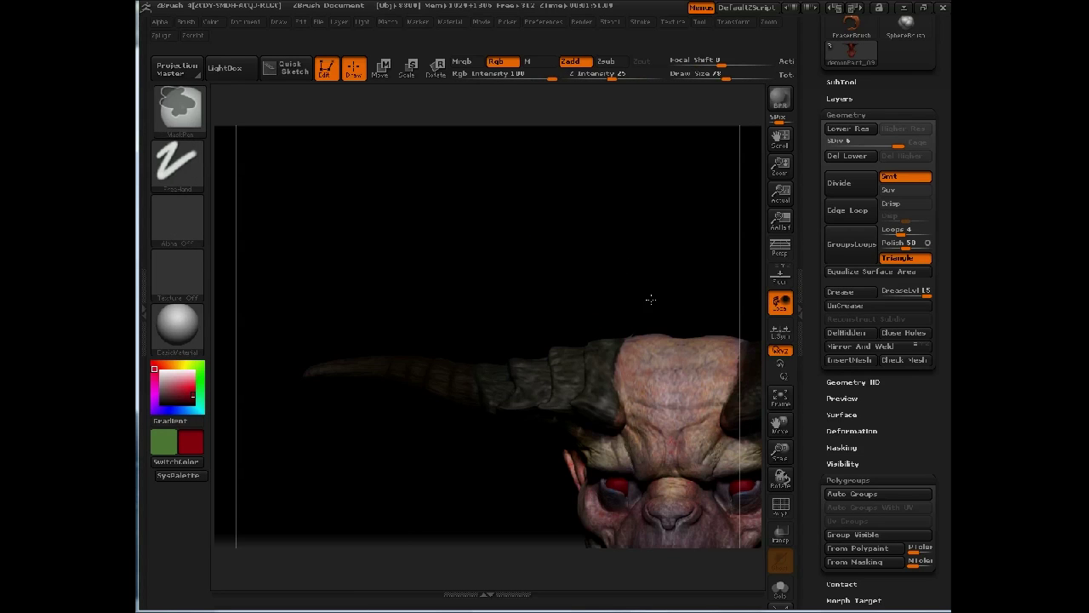
pyautogui.moveTo(567, 230); pyautogui.dragTo(582, 240)
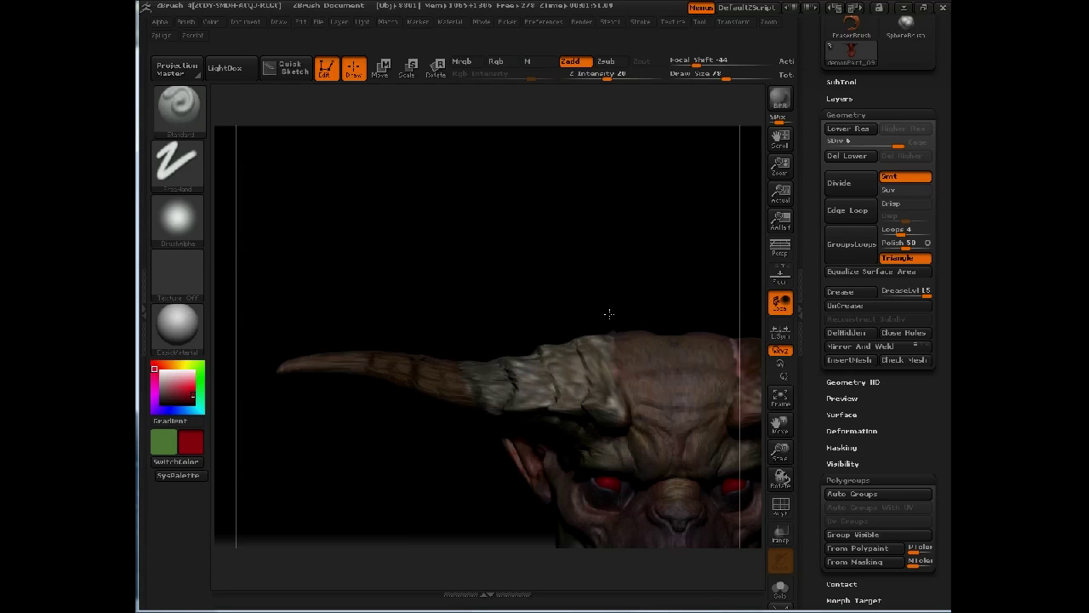
pyautogui.moveTo(608, 313); pyautogui.dragTo(575, 374)
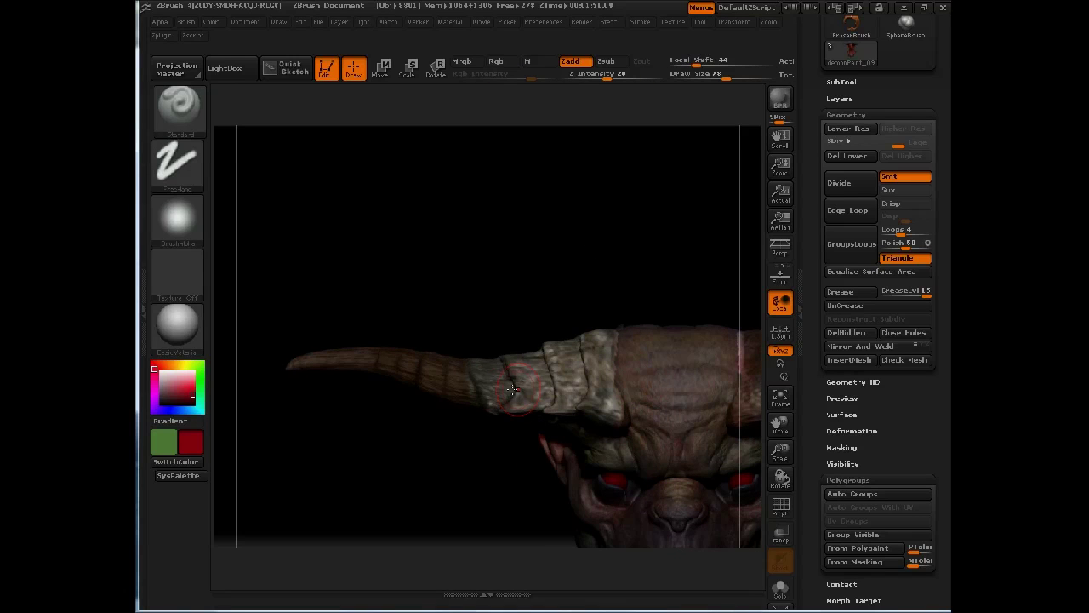
# Frame the horn close up from tip to base, drop it through ZAppLink and update the exported document in Photoshop.
pyautogui.moveTo(499, 261); pyautogui.dragTo(515, 295)
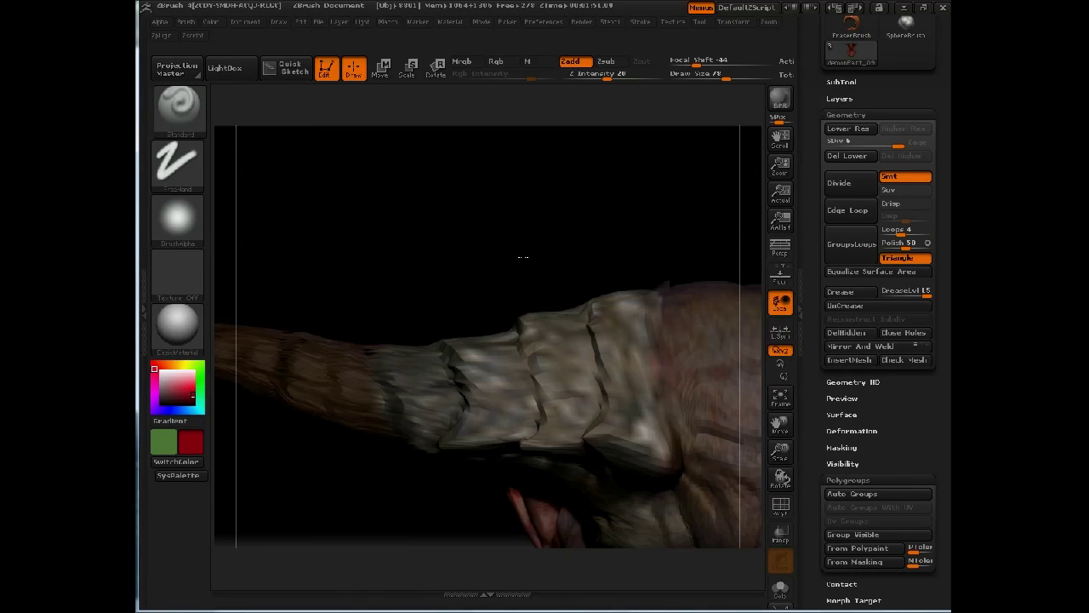
pyautogui.click(784, 214)
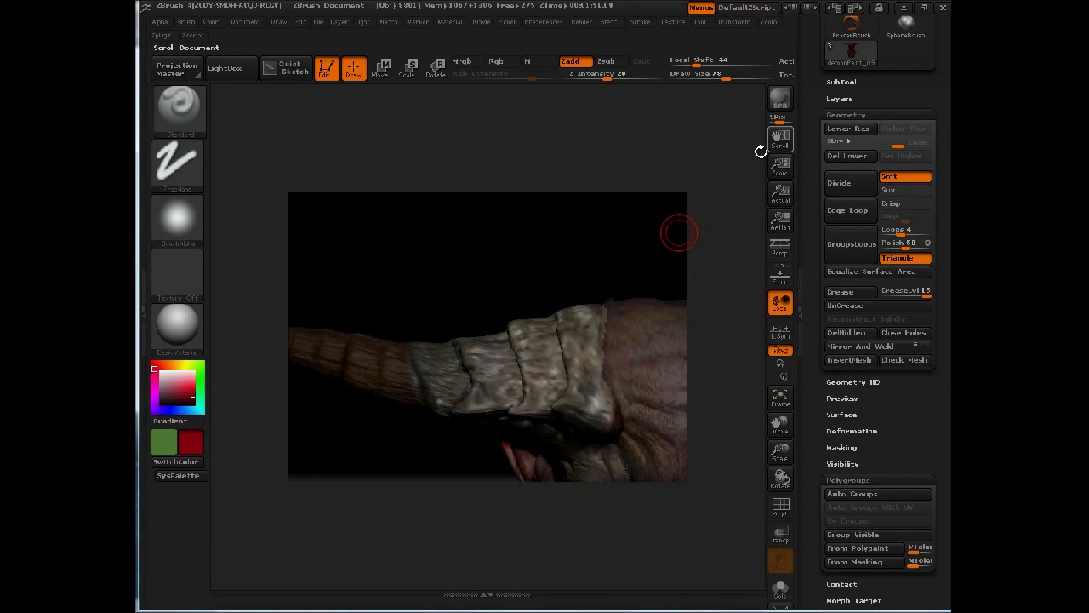
pyautogui.moveTo(668, 165); pyautogui.dragTo(644, 182)
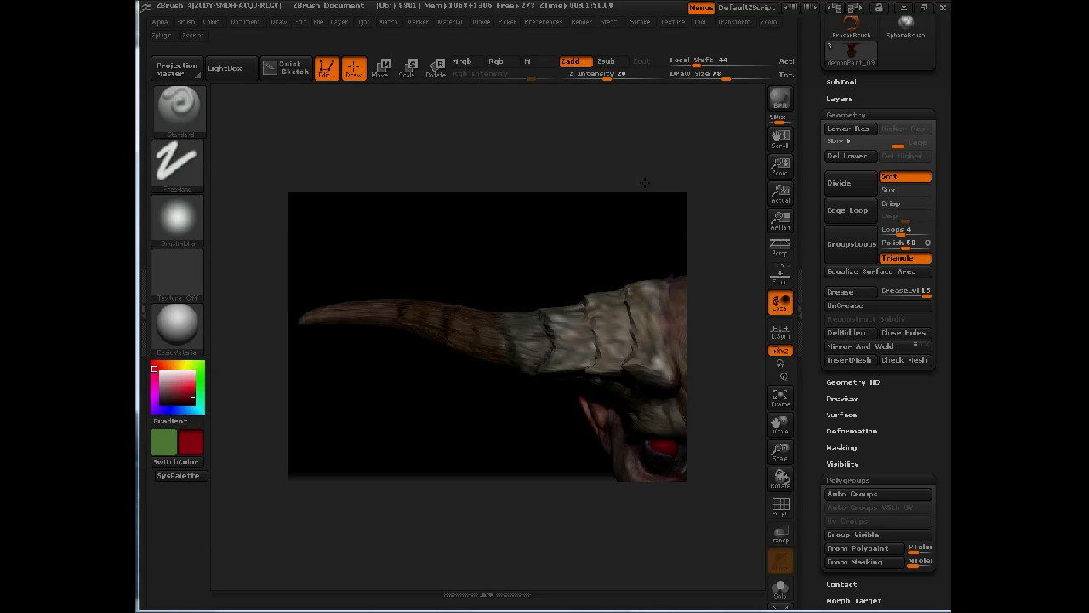
pyautogui.click(781, 220)
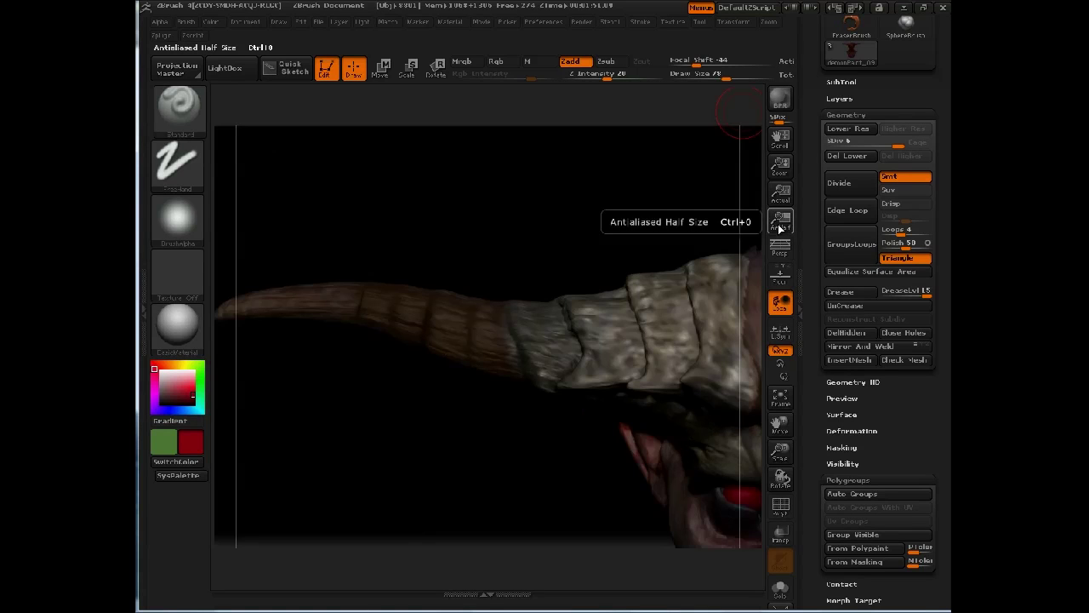
pyautogui.click(245, 22)
pyautogui.click(274, 89)
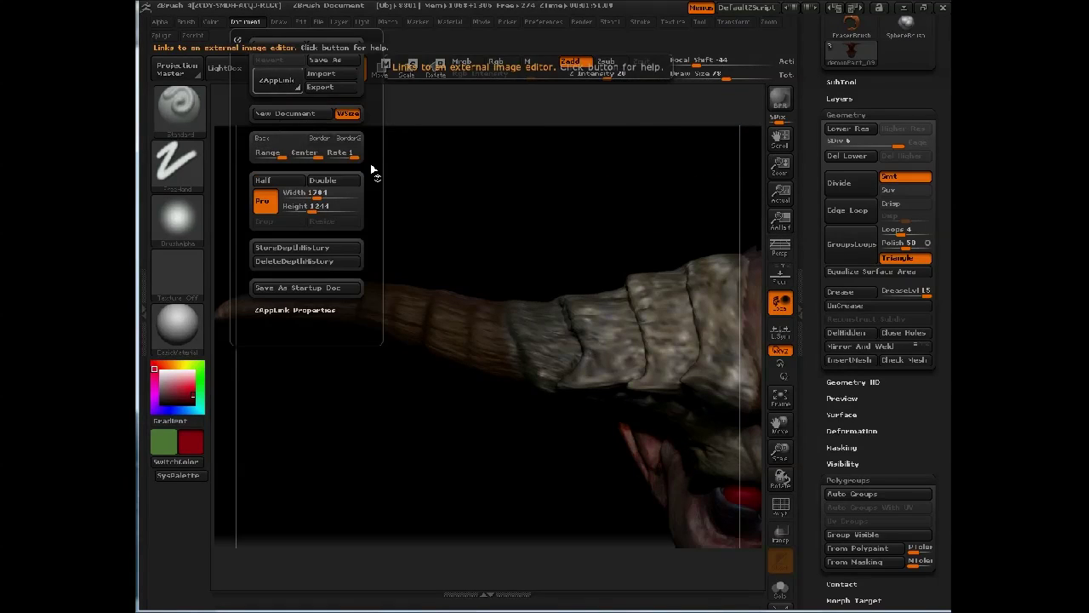
pyautogui.click(484, 228)
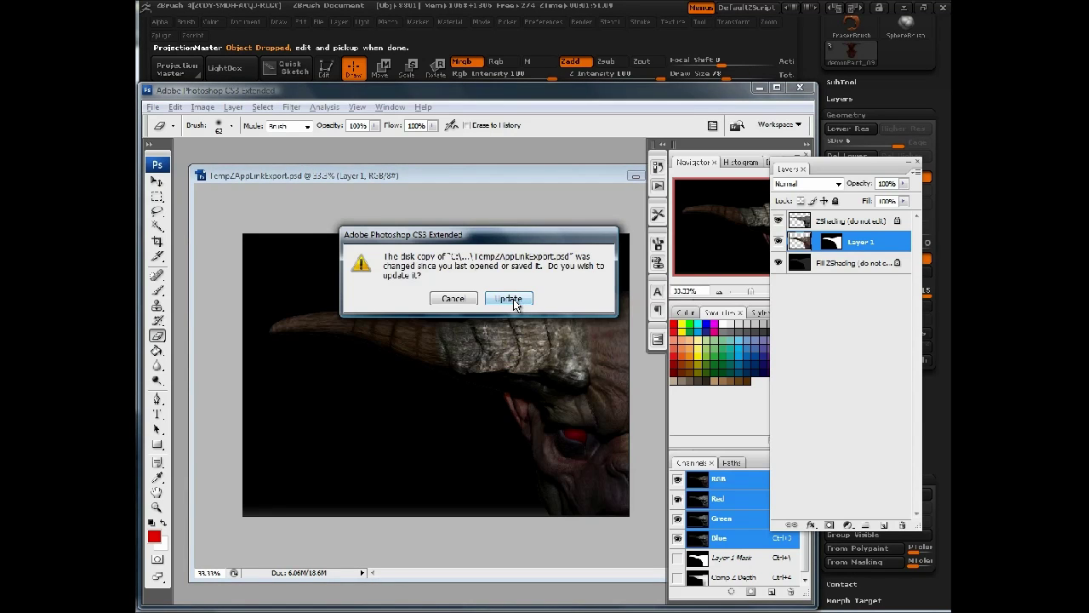
pyautogui.click(510, 302)
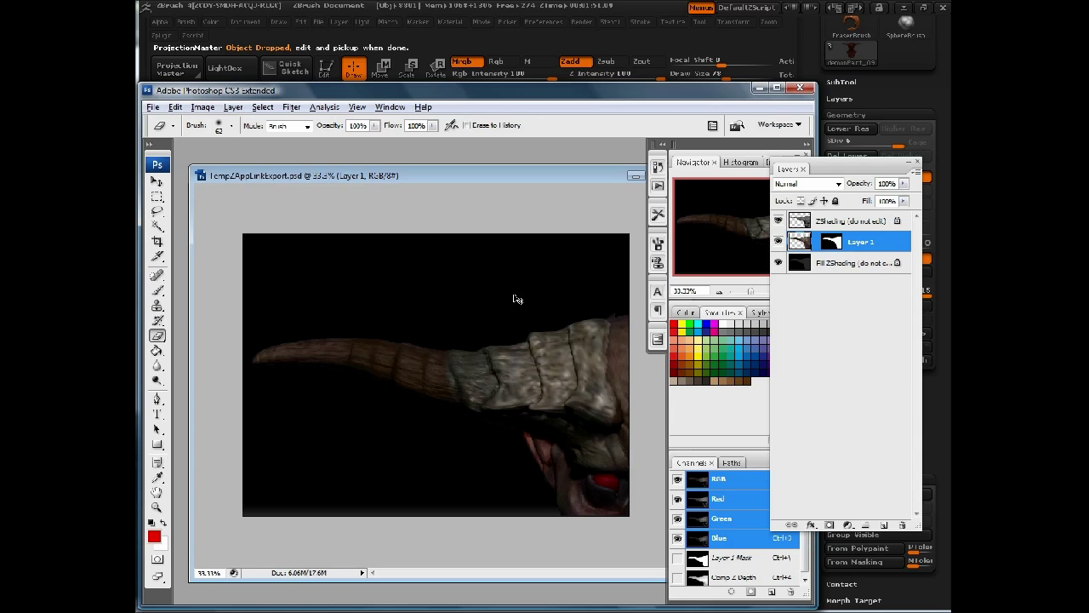
# Paste the rock texture as a new layer, scale it to about 35%, rotate it 29.5° and place it over the horn's base.
pyautogui.hotkey('ctrl', 'v')
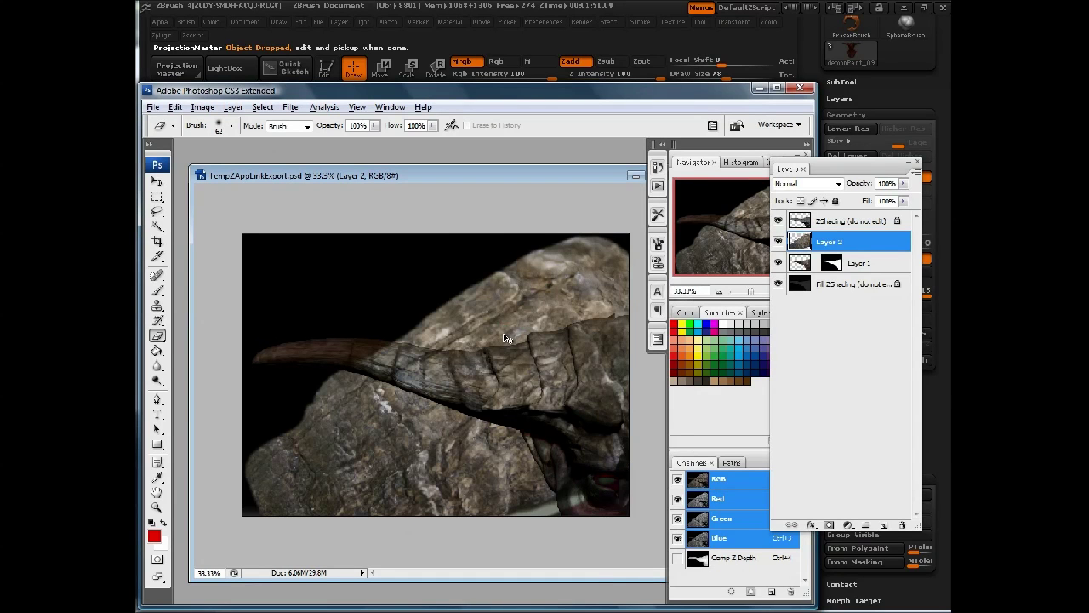
pyautogui.hotkey('ctrl', 't')
pyautogui.keyDown('alt'); pyautogui.keyDown('shift'); pyautogui.moveTo(277, 257); pyautogui.dragTo(416, 360); pyautogui.keyUp('shift'); pyautogui.keyUp('alt')
pyautogui.moveTo(491, 393); pyautogui.dragTo(541, 357)
pyautogui.moveTo(622, 322); pyautogui.dragTo(636, 393)
pyautogui.keyDown('alt'); pyautogui.keyDown('shift'); pyautogui.moveTo(504, 294); pyautogui.dragTo(505, 298); pyautogui.keyUp('shift'); pyautogui.keyUp('alt')
pyautogui.moveTo(528, 364); pyautogui.dragTo(518, 349)
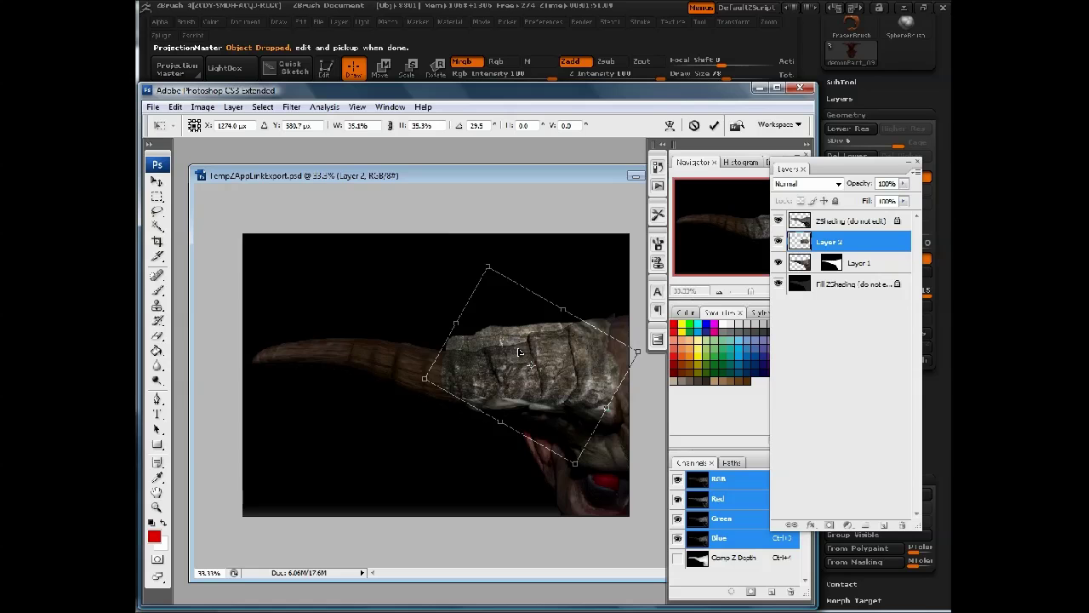
pyautogui.press('Return')
pyautogui.press('e')
# Warp the rock texture to follow the horn's base and merge it into Layer 1, preserving the layer mask.
pyautogui.hotkey('ctrl', 't')
pyautogui.rightClick(521, 346)
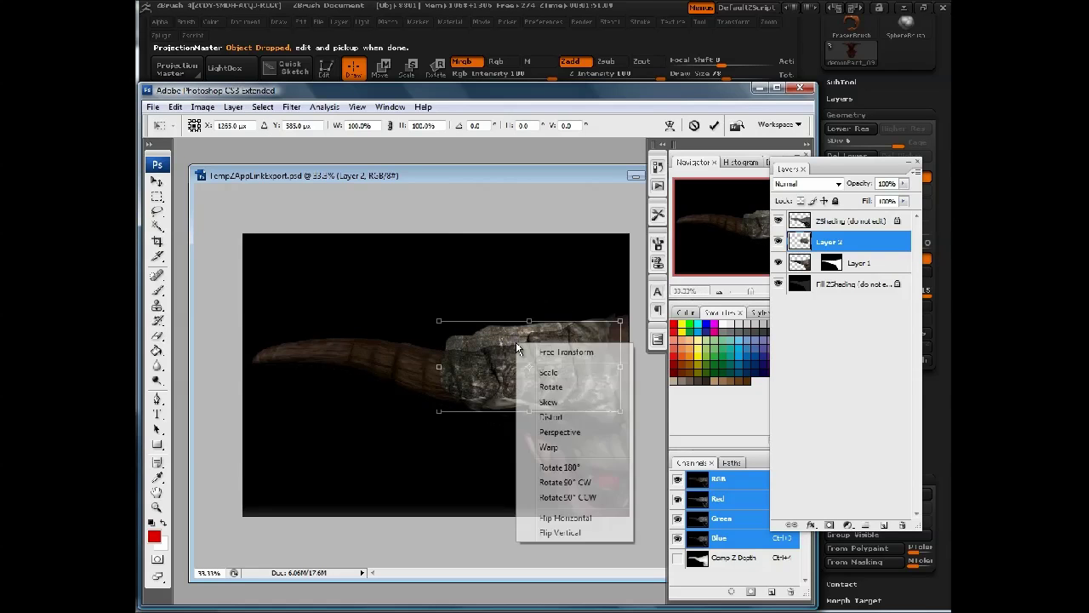
pyautogui.click(568, 448)
pyautogui.moveTo(620, 321); pyautogui.dragTo(639, 291)
pyautogui.moveTo(526, 368); pyautogui.dragTo(512, 436)
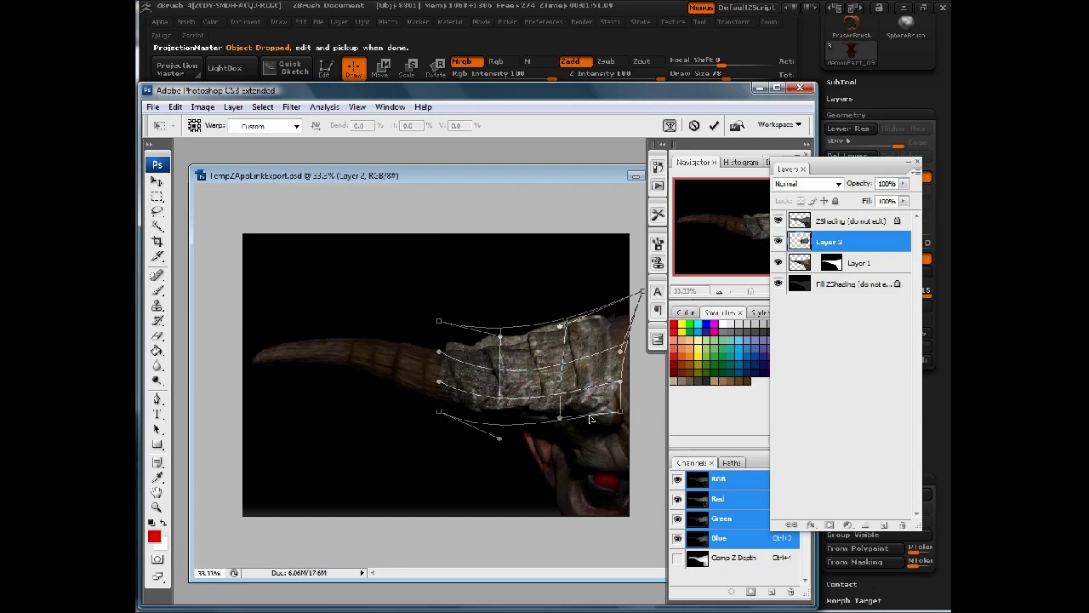
pyautogui.moveTo(621, 416); pyautogui.dragTo(645, 443)
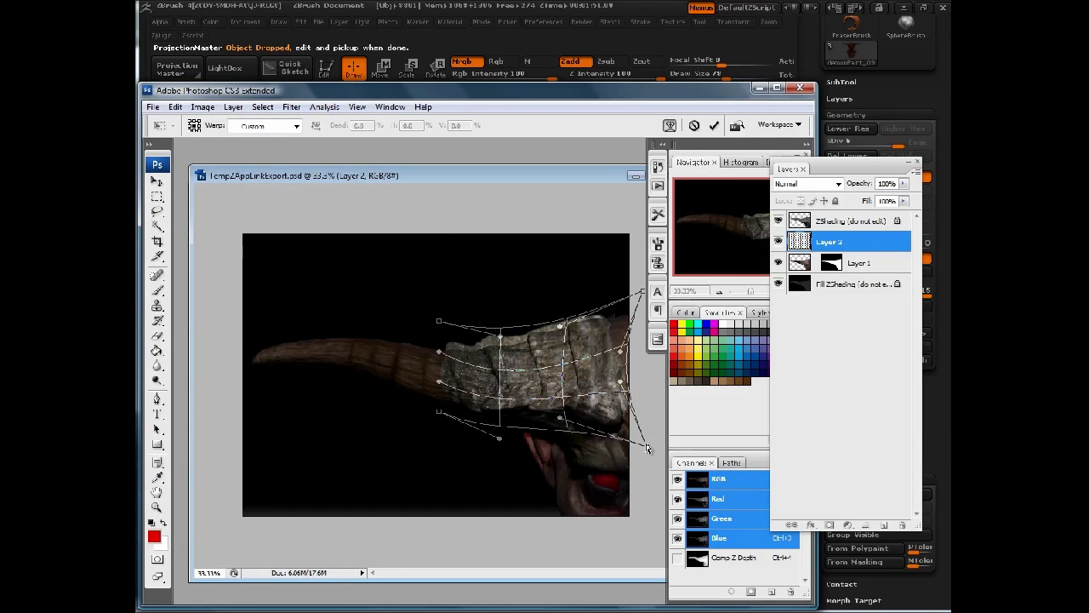
pyautogui.press('Return')
pyautogui.hotkey('ctrl', 'e')
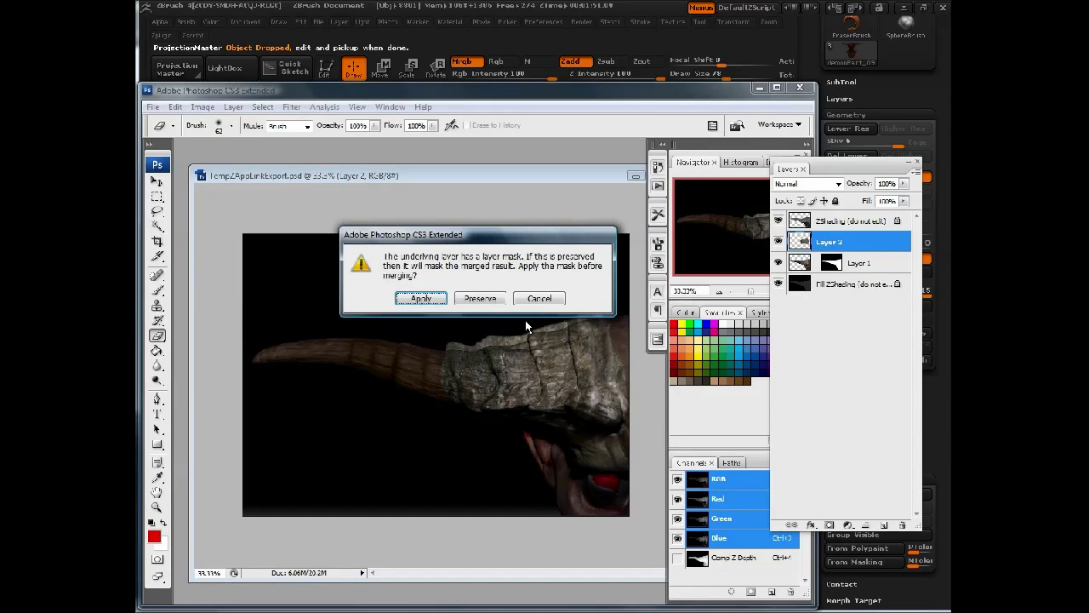
pyautogui.click(443, 299)
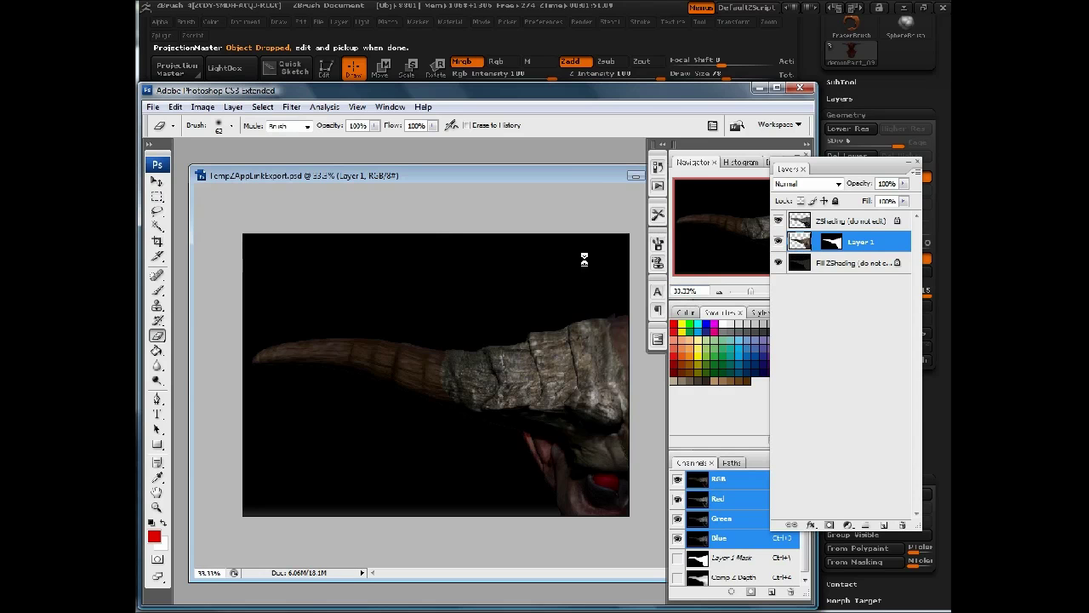
# Switch back to ZBrush, re-enter from ZAppLink and pick up the edited horn base projection.
pyautogui.hotkey('alt', 'Tab')
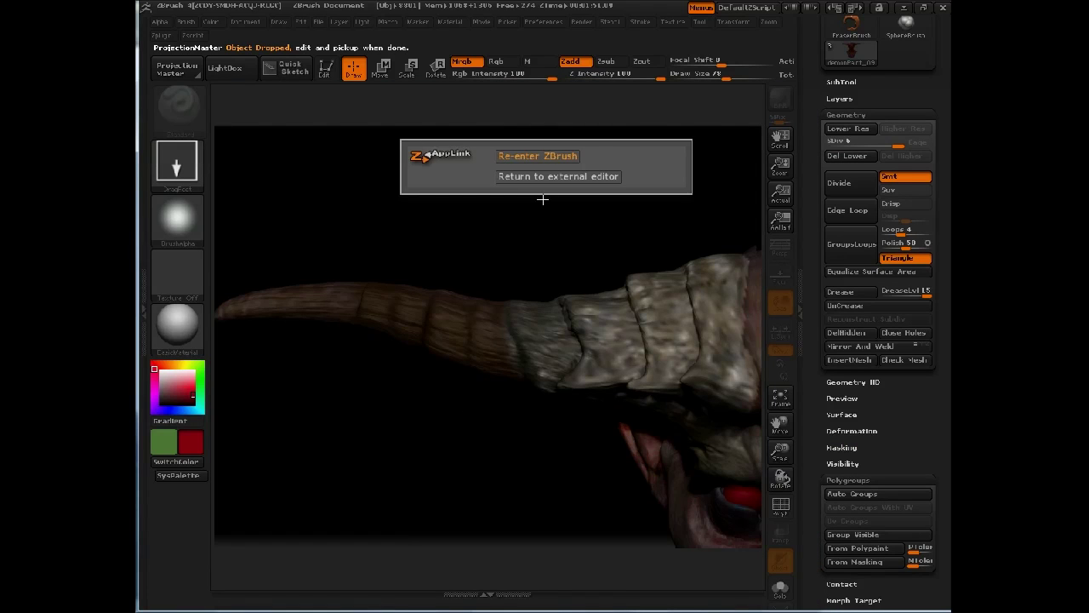
pyautogui.click(549, 176)
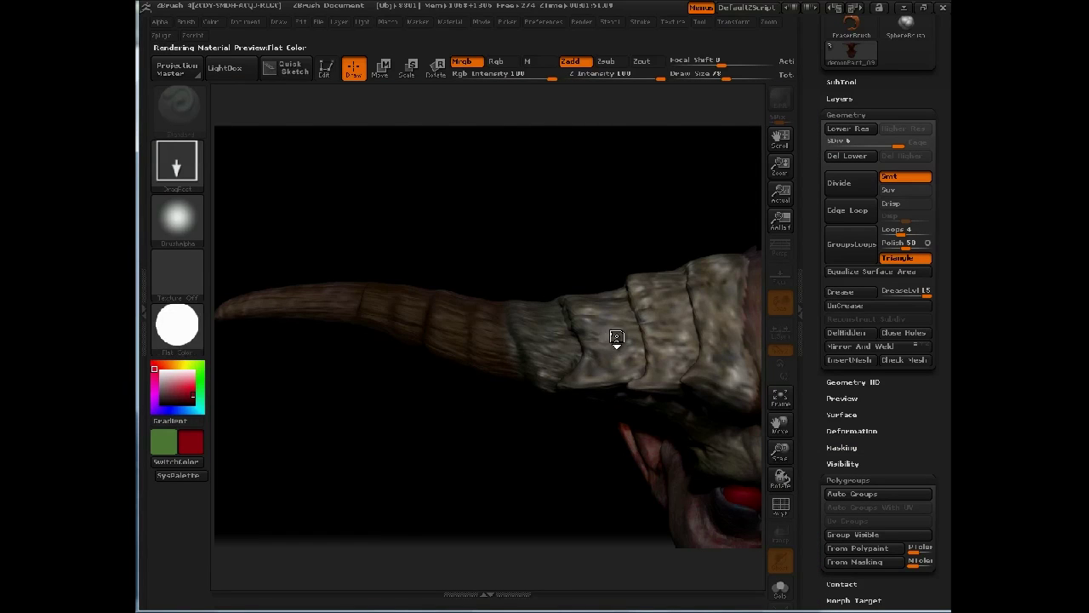
pyautogui.click(452, 227)
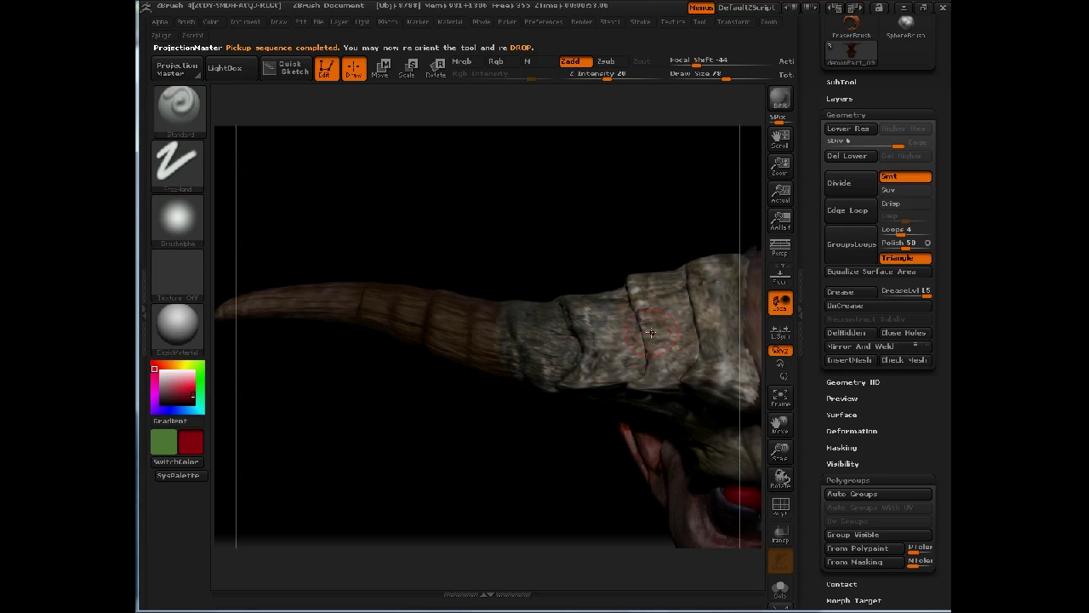
# Reframe the horn to center its middle section, drop it through ZAppLink with Double Sided enabled and update the document in Photoshop.
pyautogui.moveTo(585, 237)
pyautogui.mouseDown()
pyautogui.moveTo(570, 224)
pyautogui.moveTo(600, 205)
pyautogui.moveTo(623, 268)
pyautogui.moveTo(494, 227)
pyautogui.moveTo(480, 192)
pyautogui.moveTo(583, 204)
pyautogui.moveTo(584, 230)
pyautogui.moveTo(499, 209)
pyautogui.moveTo(584, 212)
pyautogui.moveTo(600, 241)
pyautogui.mouseUp()
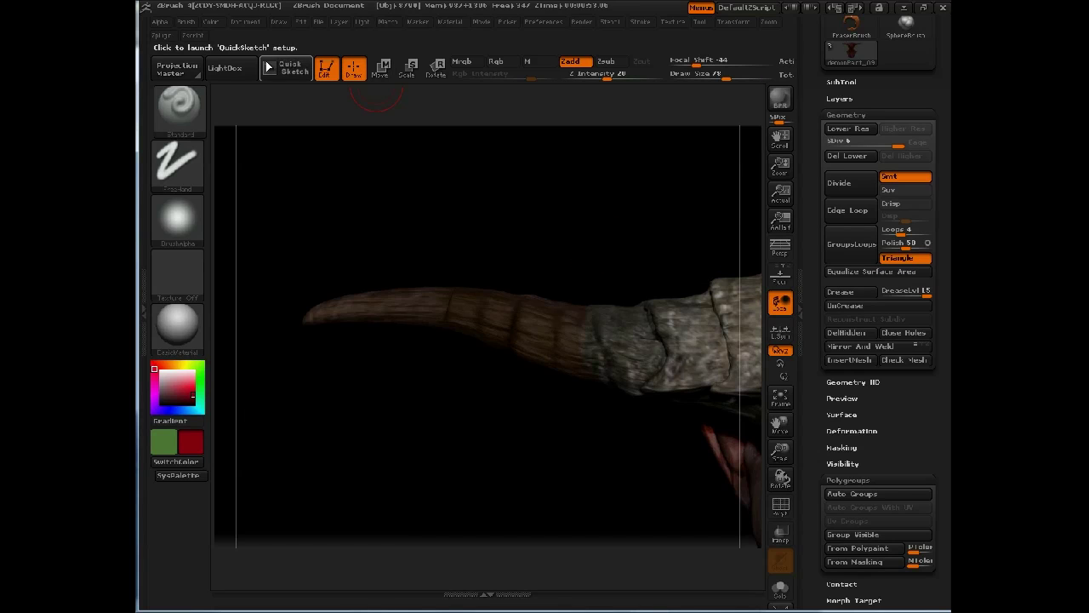
pyautogui.click(245, 21)
pyautogui.click(275, 85)
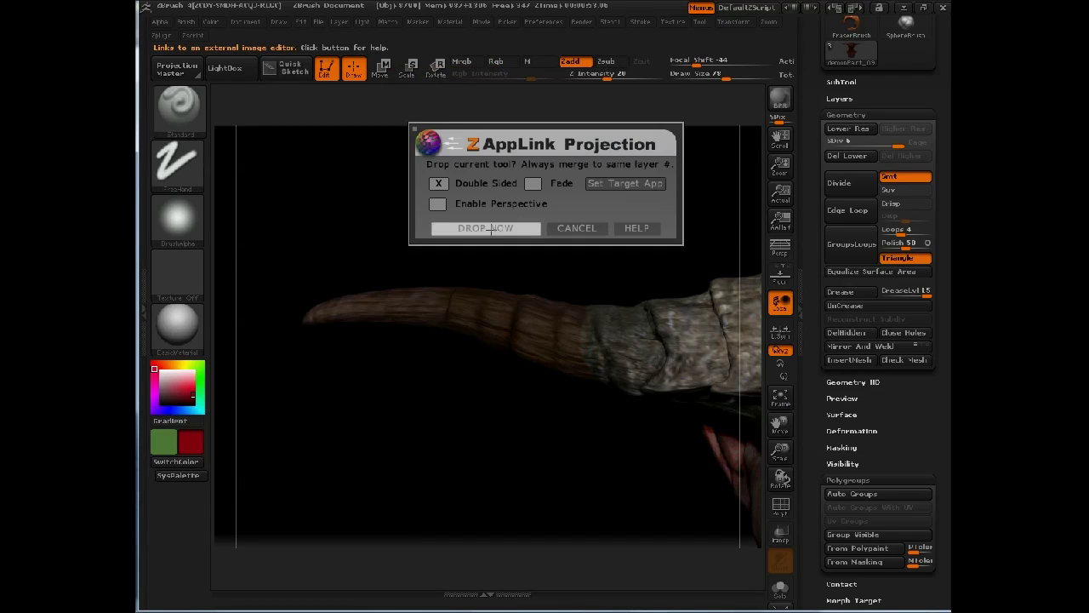
pyautogui.click(486, 228)
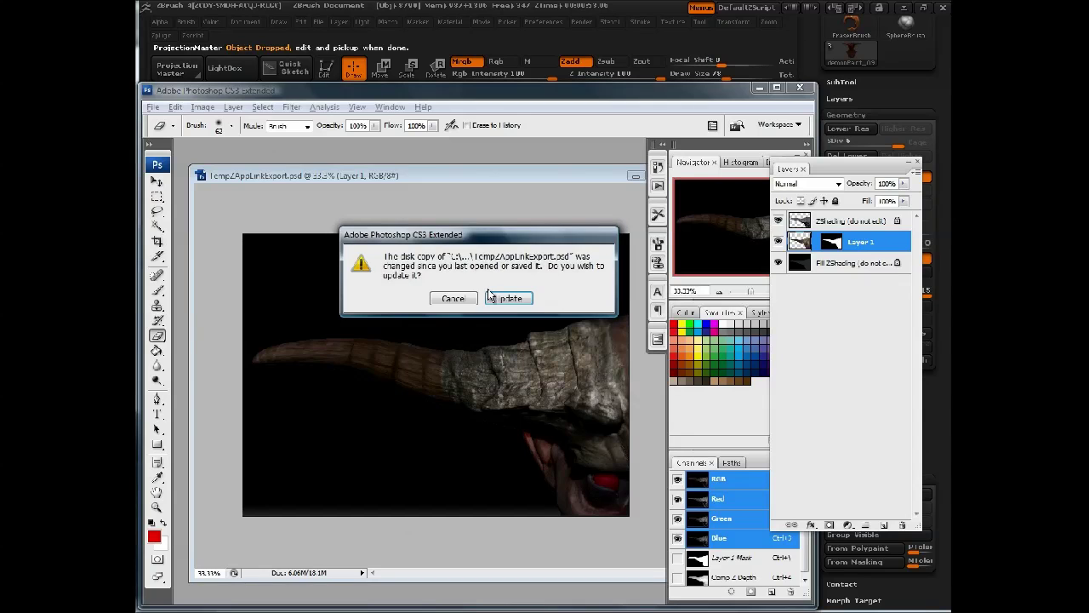
pyautogui.click(508, 298)
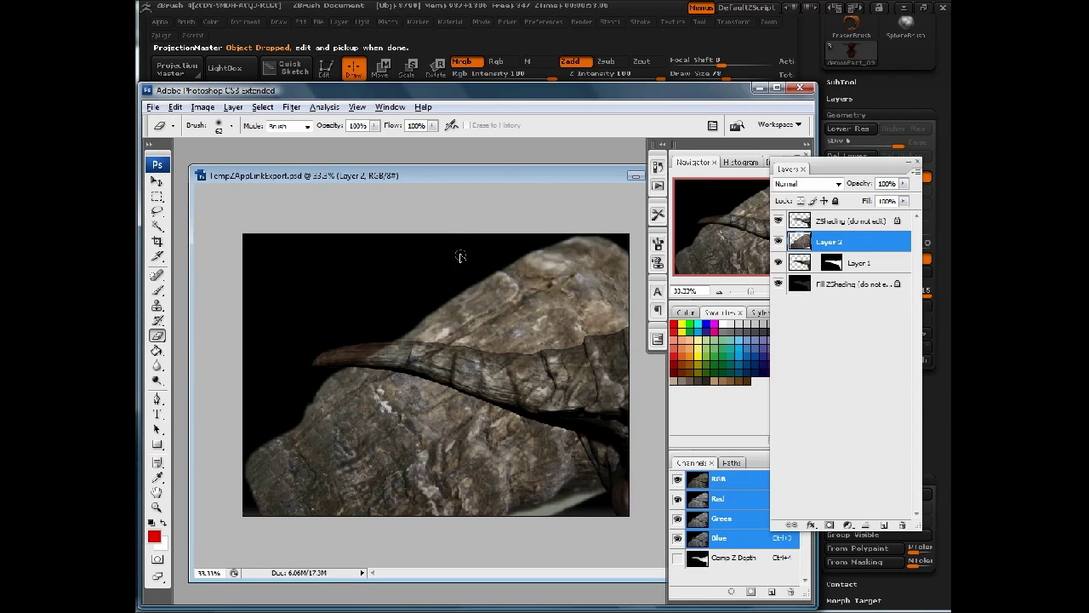
# Scale the pasted rock texture to 24.2%, rotate it 41.6° and place it over the horn's middle section.
pyautogui.hotkey('ctrl', 't')
pyautogui.keyDown('alt'); pyautogui.keyDown('shift'); pyautogui.moveTo(244, 233); pyautogui.dragTo(432, 331); pyautogui.keyUp('shift'); pyautogui.keyUp('alt')
pyautogui.moveTo(558, 404); pyautogui.dragTo(525, 362)
pyautogui.moveTo(573, 304); pyautogui.dragTo(487, 365)
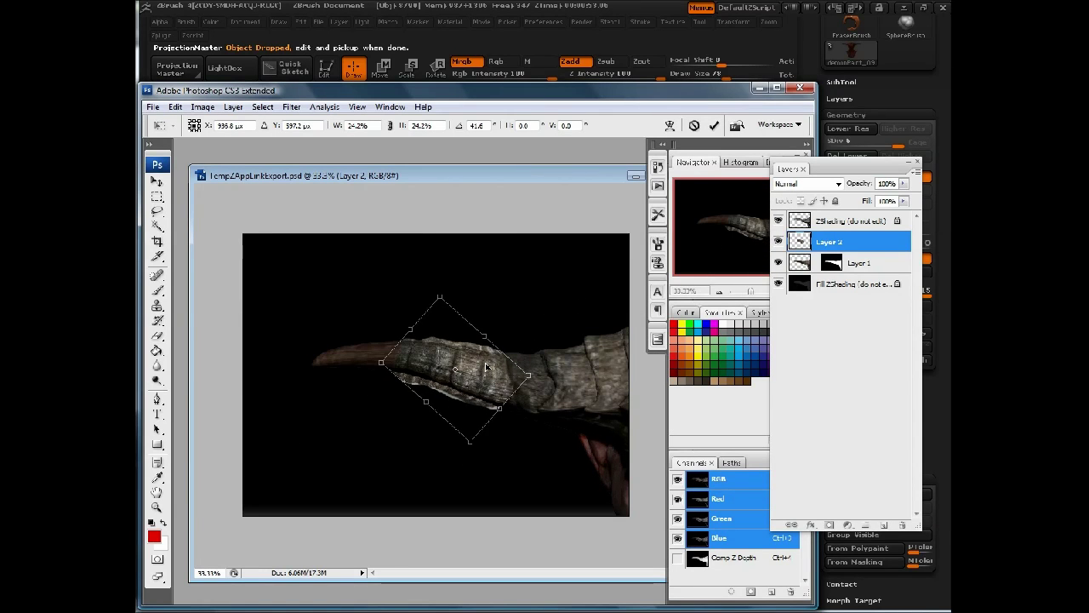
pyautogui.press('Return')
pyautogui.press('e')
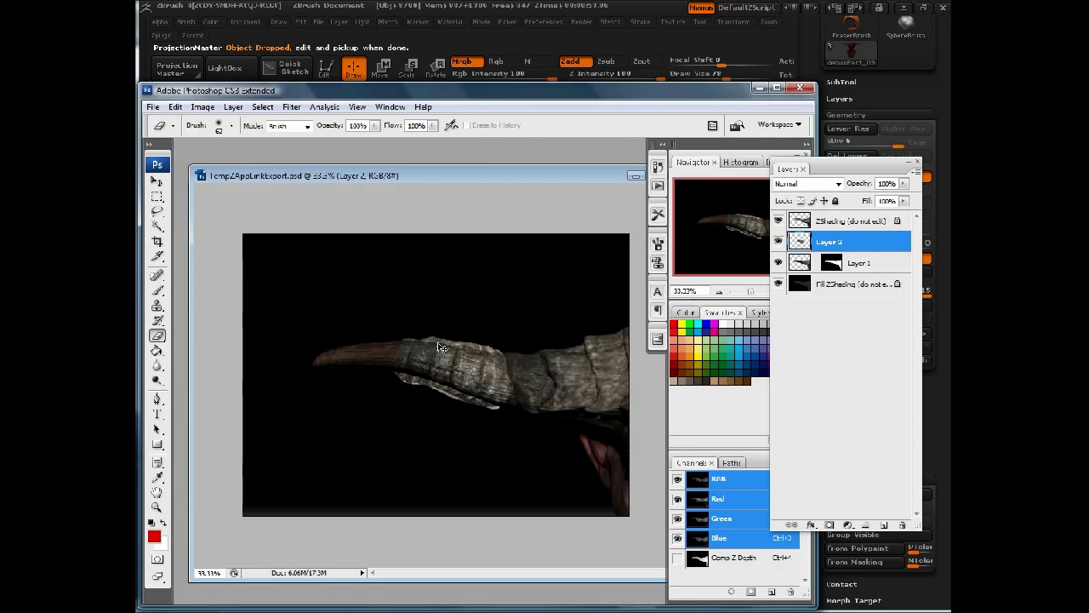
# Warp the rock texture to follow the horn's middle section and merge it into Layer 1, preserving the layer mask.
pyautogui.hotkey('ctrl', 't')
pyautogui.rightClick(446, 349)
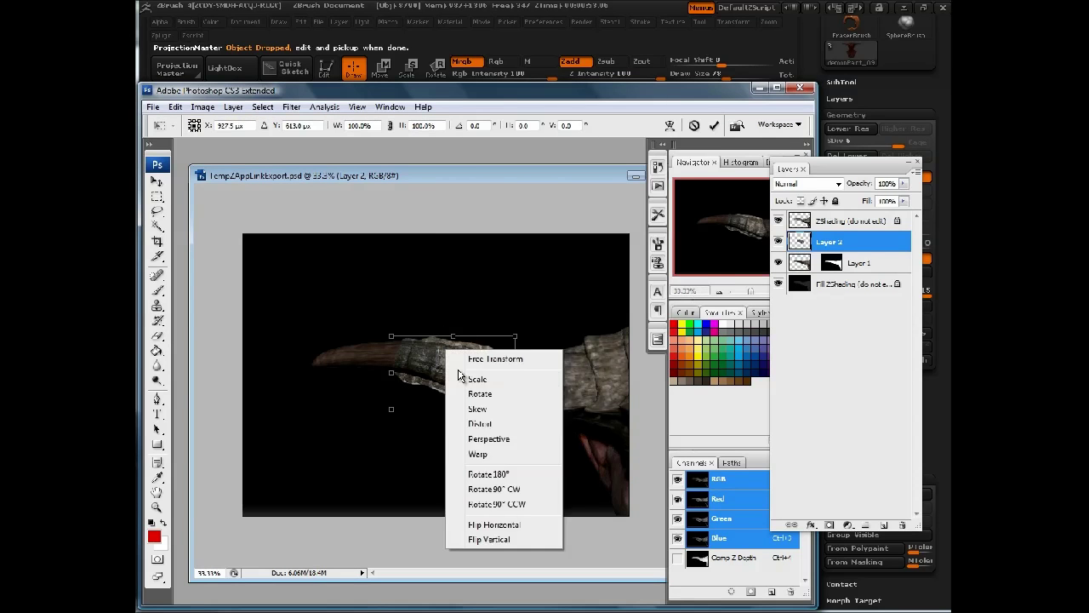
pyautogui.click(481, 455)
pyautogui.moveTo(390, 408); pyautogui.dragTo(454, 395)
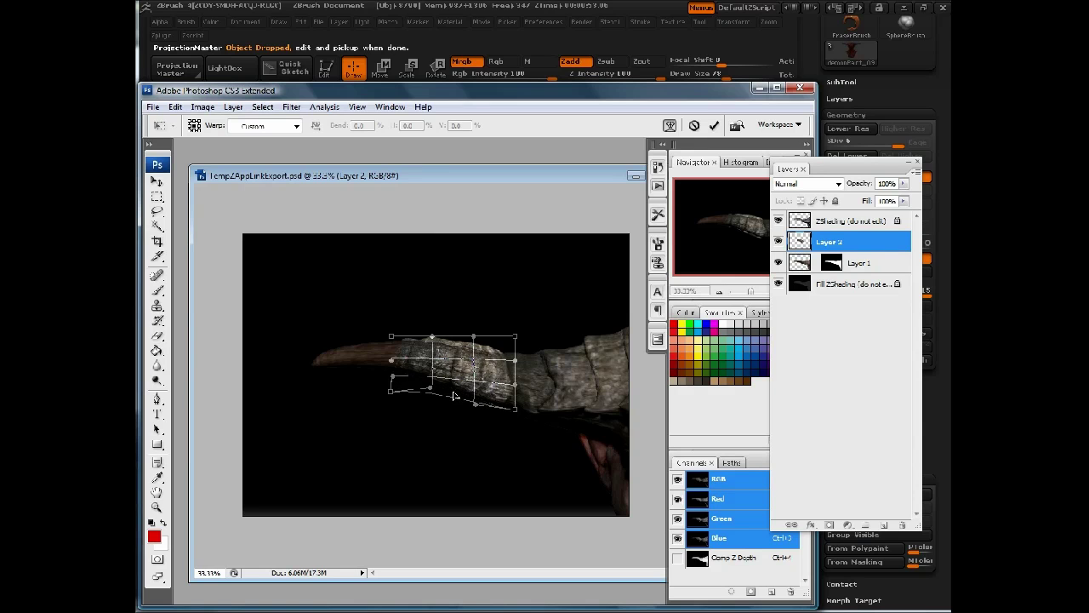
pyautogui.press('Return')
pyautogui.press('e')
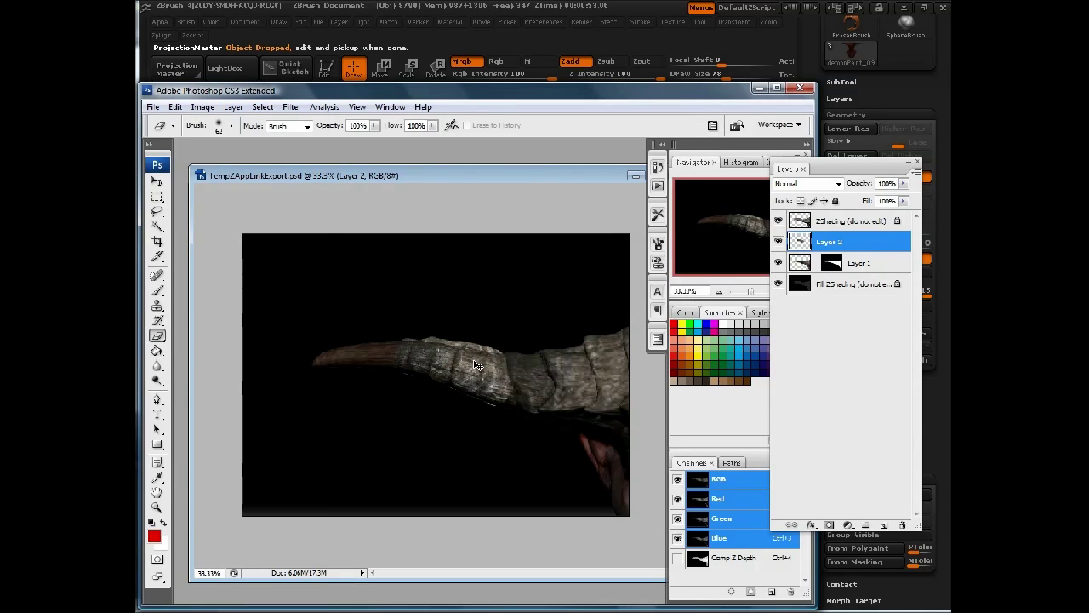
pyautogui.hotkey('ctrl', 'e')
pyautogui.click(482, 298)
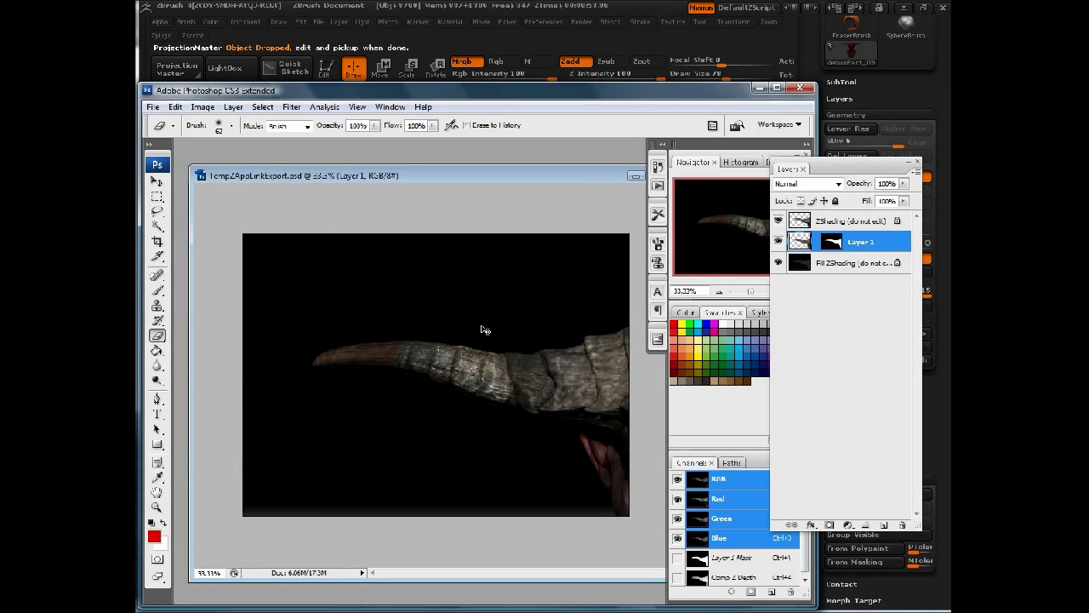
# Paste the rock texture as a new layer, scale it to 23.7% by 16%, rotate it 8.8° and skew it over the horn's tip.
pyautogui.press('alt')
pyautogui.press('alt')
pyautogui.hotkey('ctrl', 's')
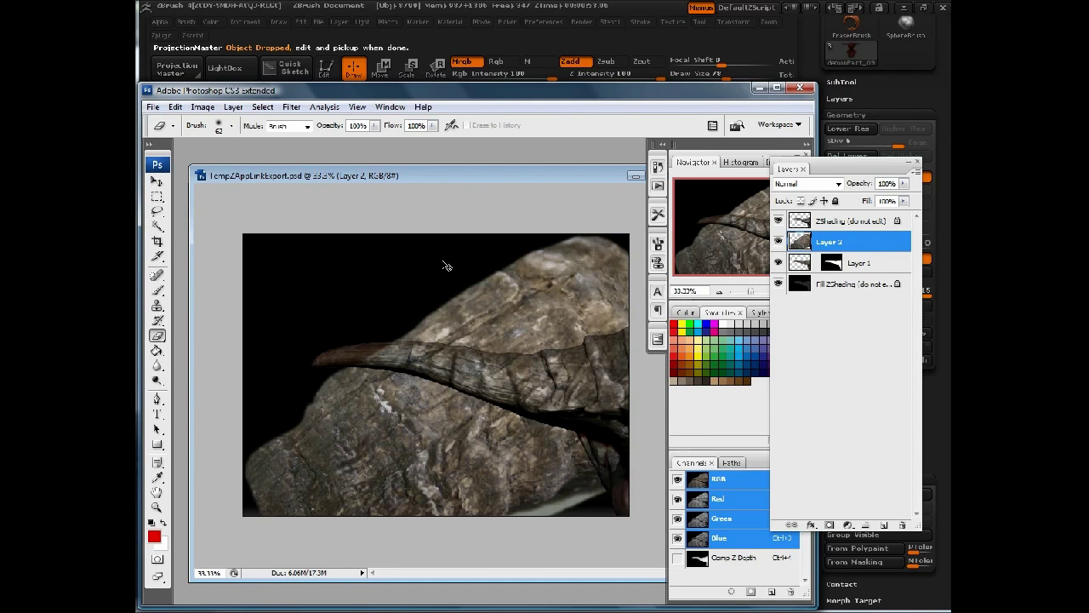
pyautogui.hotkey('ctrl', 't')
pyautogui.keyDown('alt'); pyautogui.keyDown('shift'); pyautogui.moveTo(245, 234); pyautogui.dragTo(346, 347); pyautogui.keyUp('shift'); pyautogui.keyUp('alt')
pyautogui.moveTo(410, 325); pyautogui.dragTo(400, 356)
pyautogui.keyDown('ctrl'); pyautogui.moveTo(327, 371); pyautogui.dragTo(292, 370); pyautogui.keyUp('ctrl')
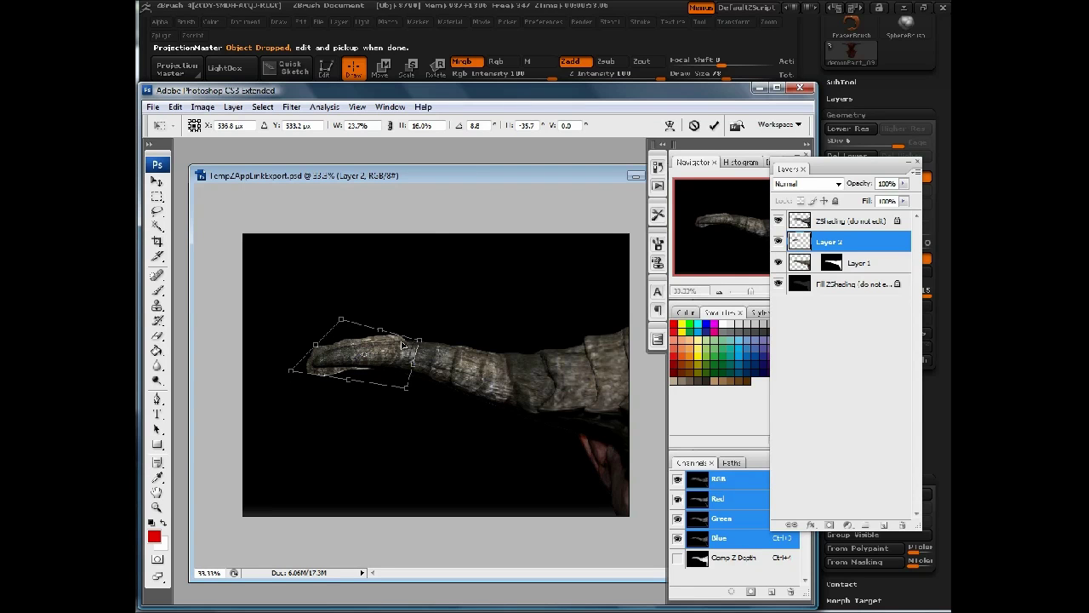
# Apply the horn tip transform and merge the texture into Layer 1, preserving the layer mask.
pyautogui.press('e')
pyautogui.hotkey('ctrl', 'e')
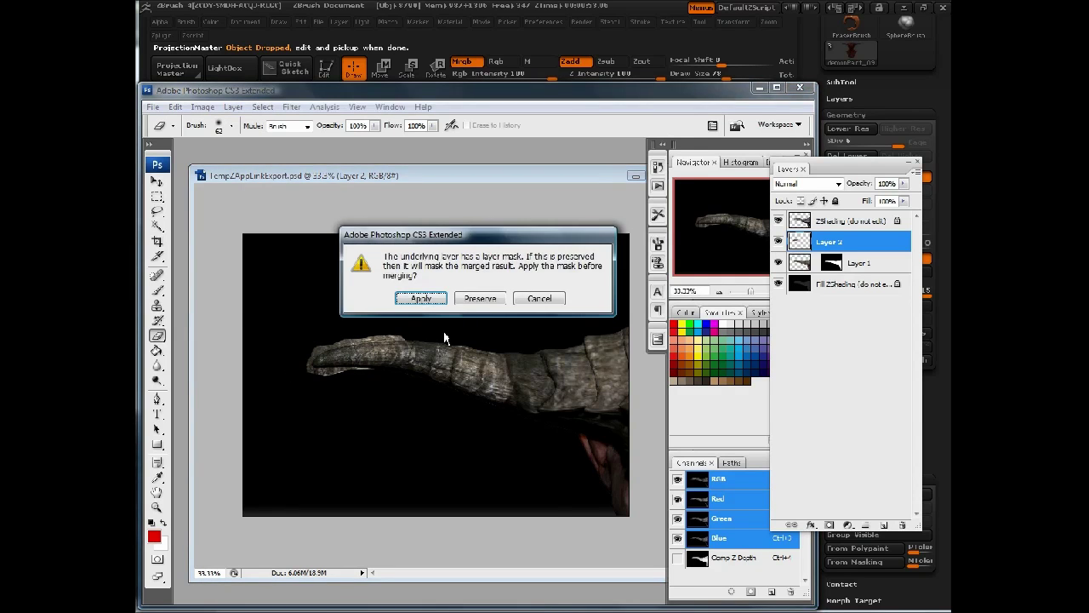
pyautogui.click(479, 299)
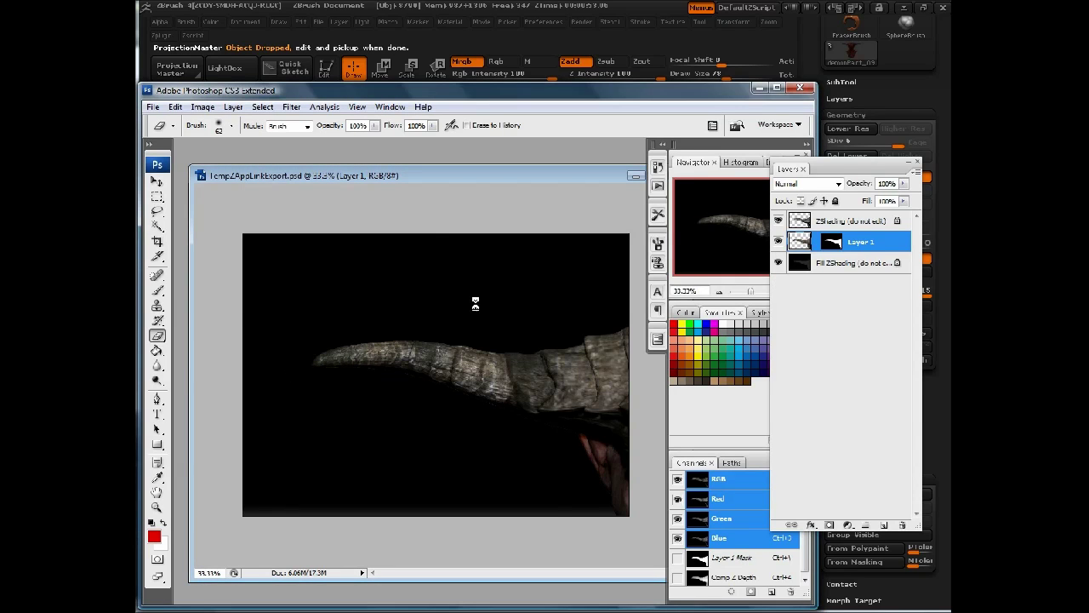
# Switch back to ZBrush, re-enter from ZAppLink and pick up the textured middle and tip of the horn.
pyautogui.hotkey('alt', 'Tab')
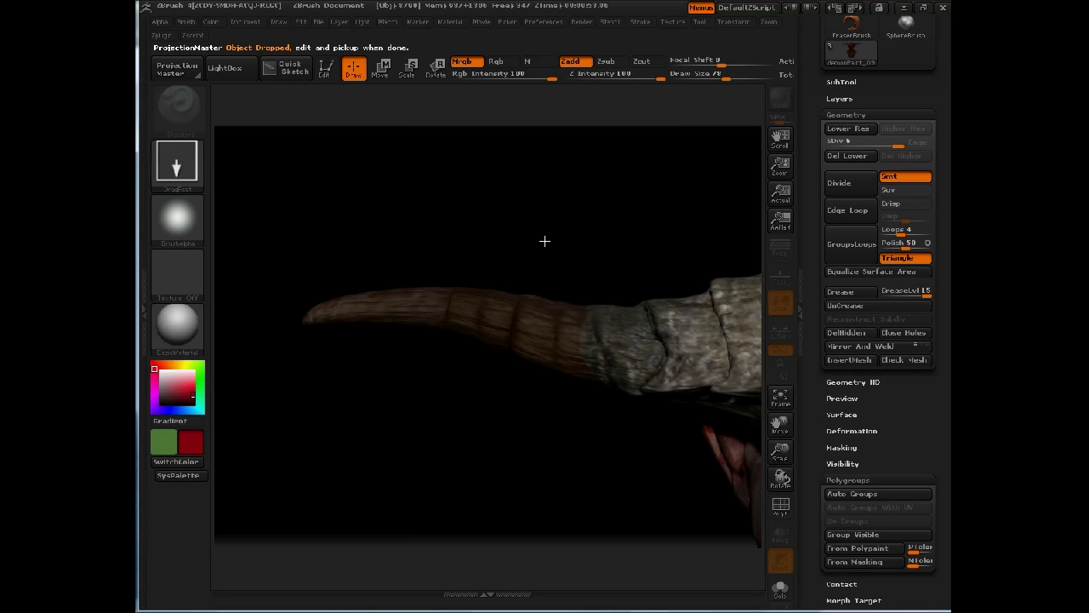
pyautogui.click(538, 157)
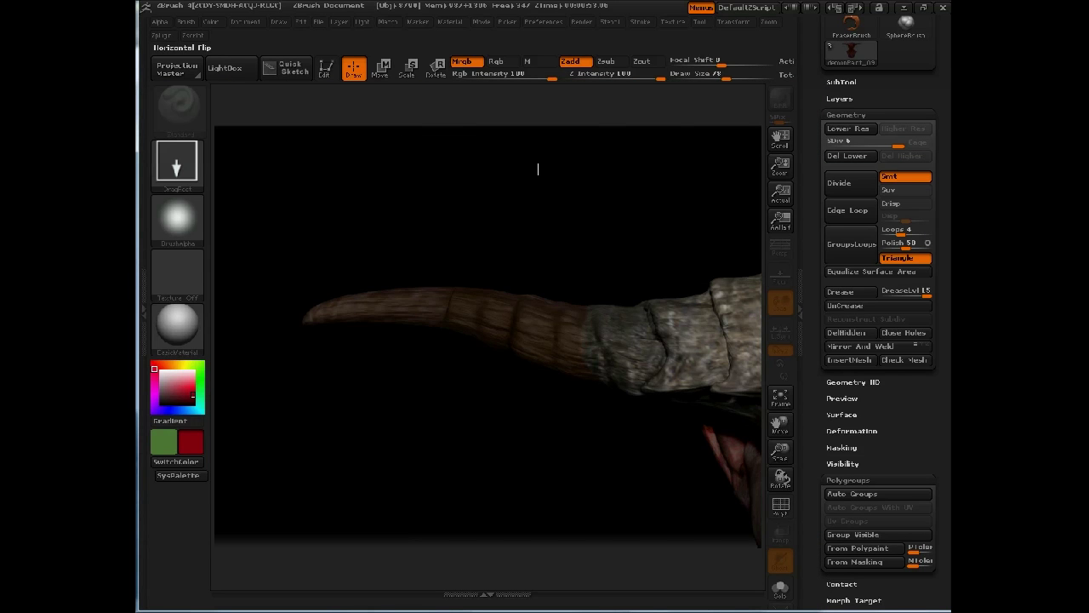
pyautogui.click(497, 228)
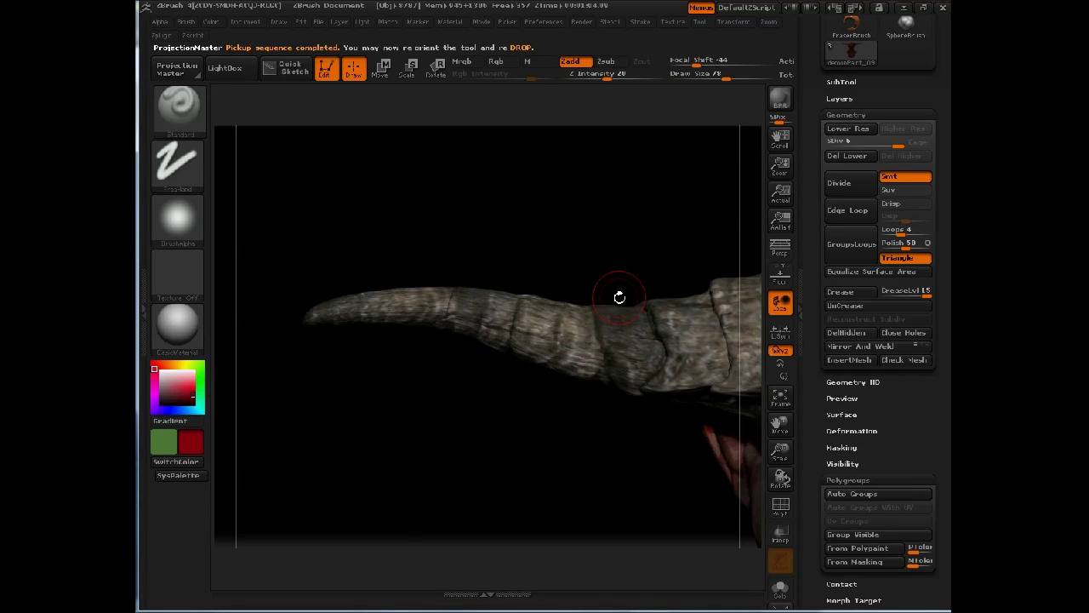
# Frame the whole bust from the front to compare the textured horn with the untextured one.
pyautogui.press('f')
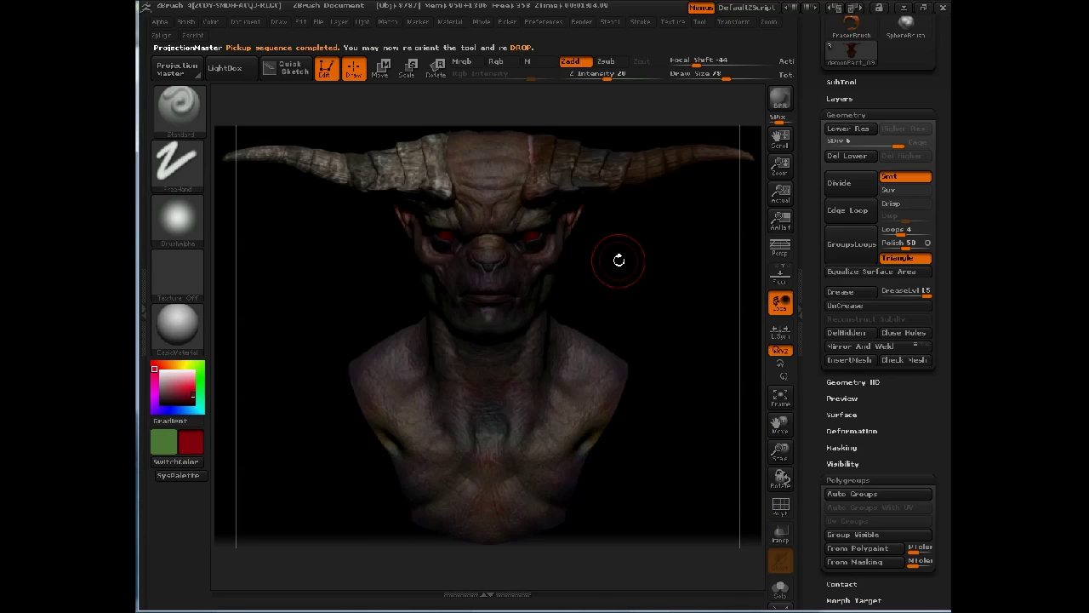
pyautogui.keyDown('alt'); pyautogui.moveTo(405, 133); pyautogui.dragTo(409, 191); pyautogui.keyUp('alt')
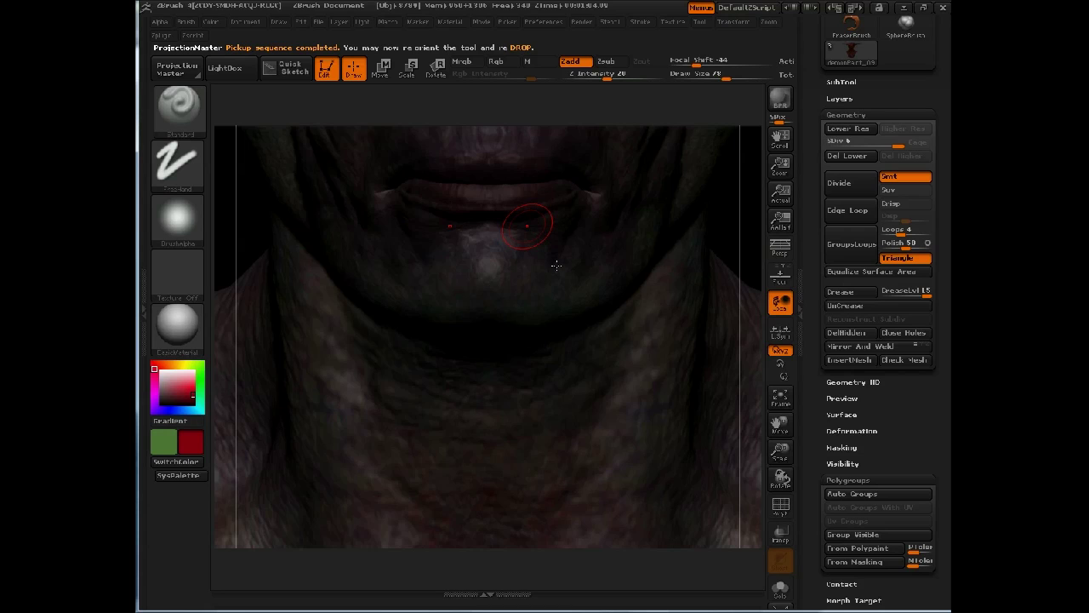
pyautogui.press('f')
pyautogui.keyDown('alt'); pyautogui.moveTo(676, 360); pyautogui.dragTo(674, 363); pyautogui.keyUp('alt')
pyautogui.keyDown('shift'); pyautogui.moveTo(638, 323); pyautogui.dragTo(637, 320); pyautogui.keyUp('shift')
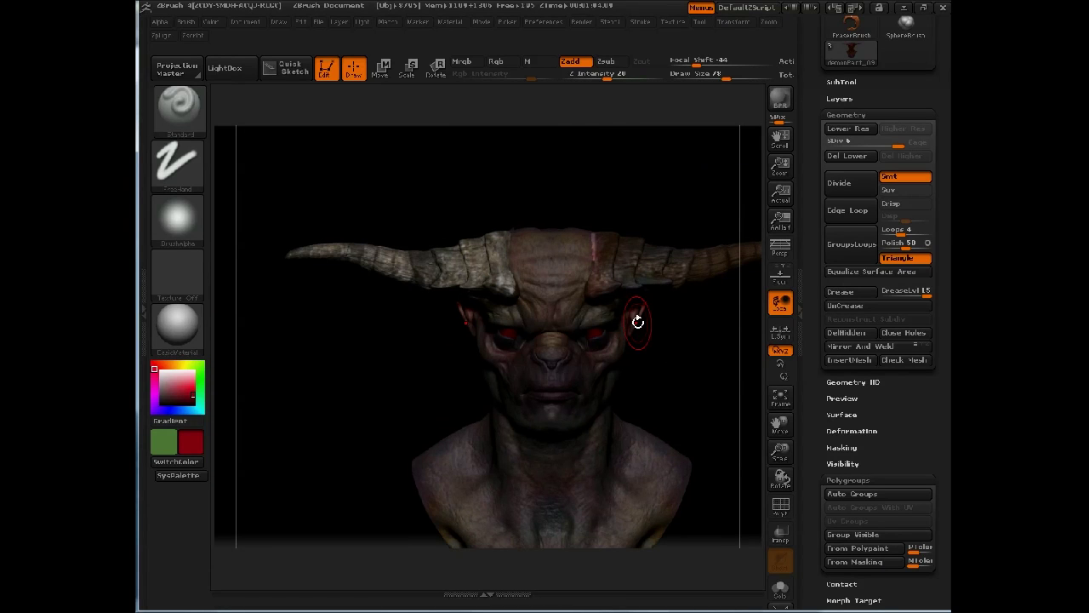
pyautogui.keyDown('shift'); pyautogui.moveTo(697, 340); pyautogui.dragTo(661, 346); pyautogui.keyUp('shift')
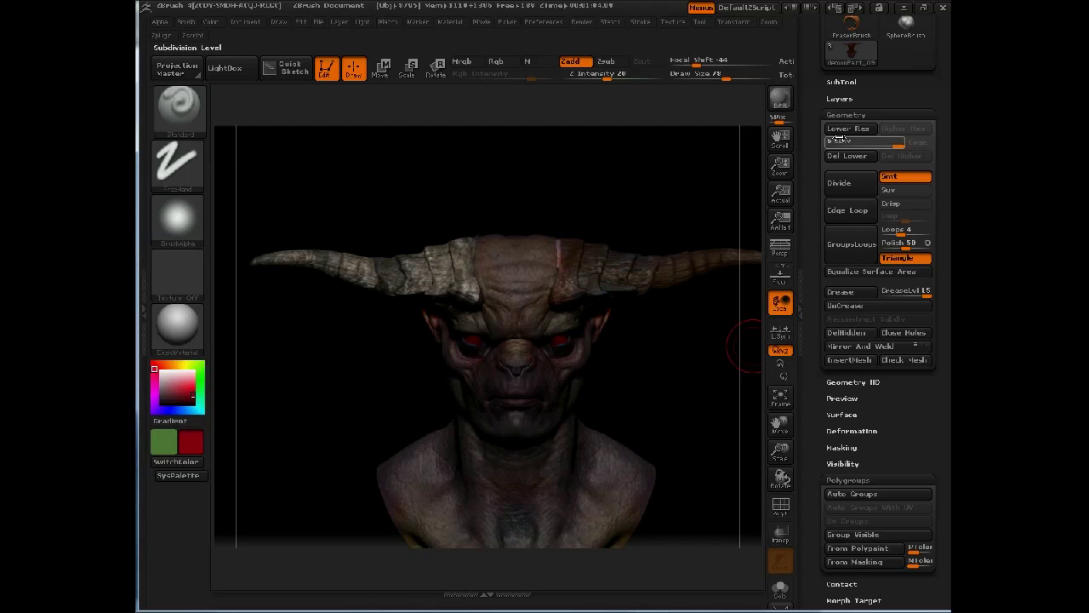
# Examine the Geometry HD subdivision options, close them and review the full bust.
pyautogui.click(847, 382)
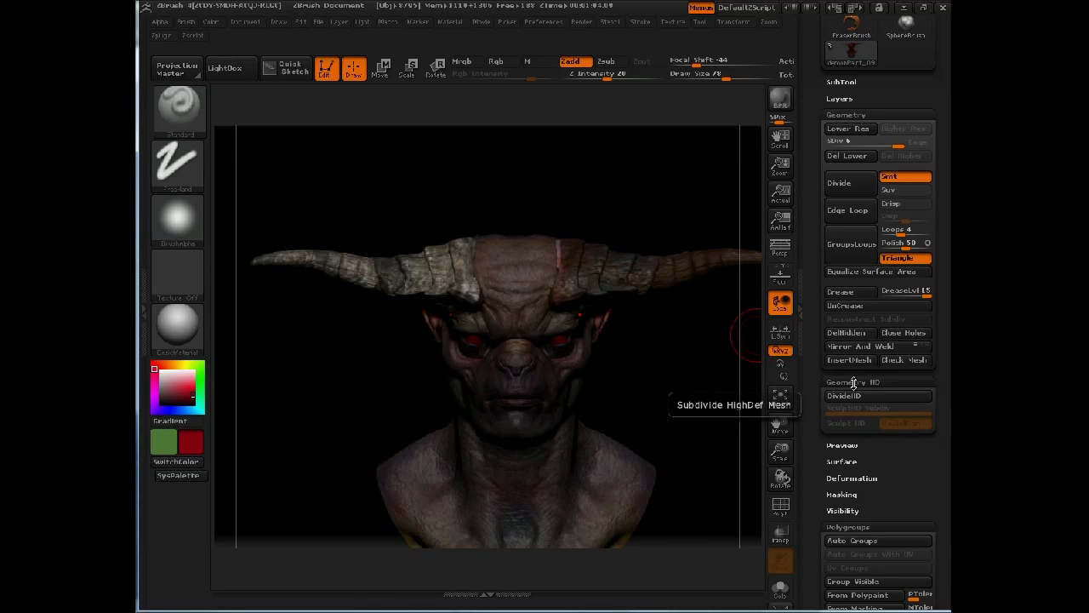
pyautogui.click(850, 382)
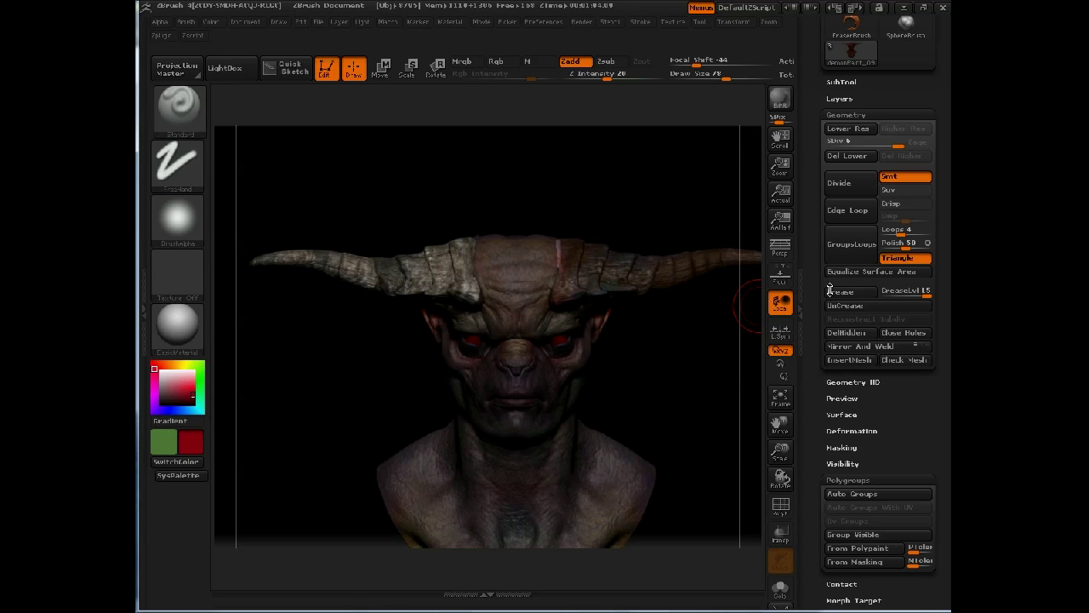
pyautogui.moveTo(638, 363); pyautogui.dragTo(637, 359)
pyautogui.moveTo(656, 397); pyautogui.dragTo(644, 346)
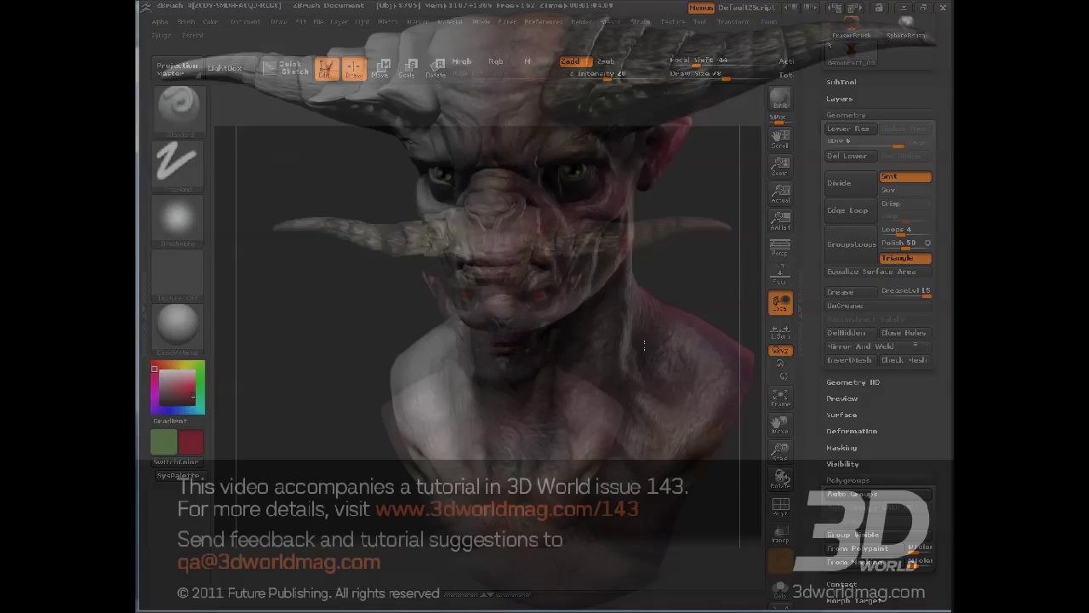